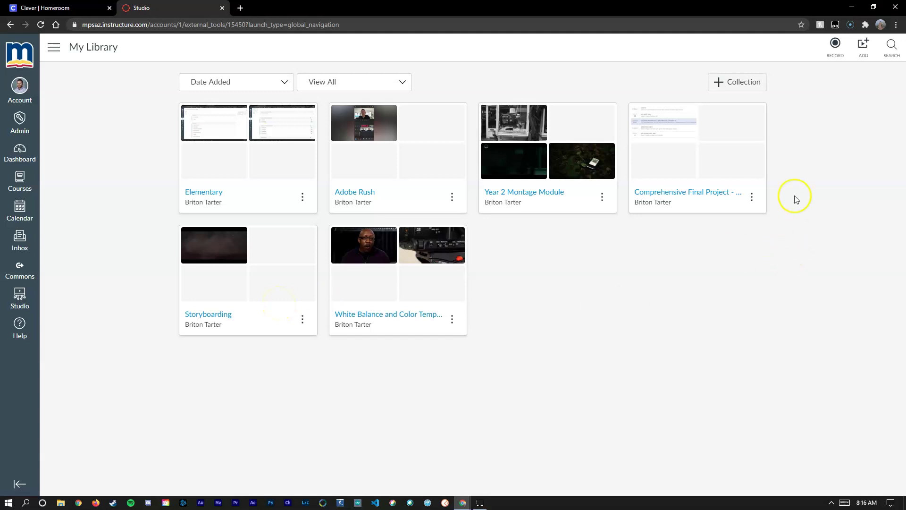
Launch Screen Capture with Screen Recorder Launcher v2.0 and start a fullscreen (1080p) screen-only recording.
click(833, 56)
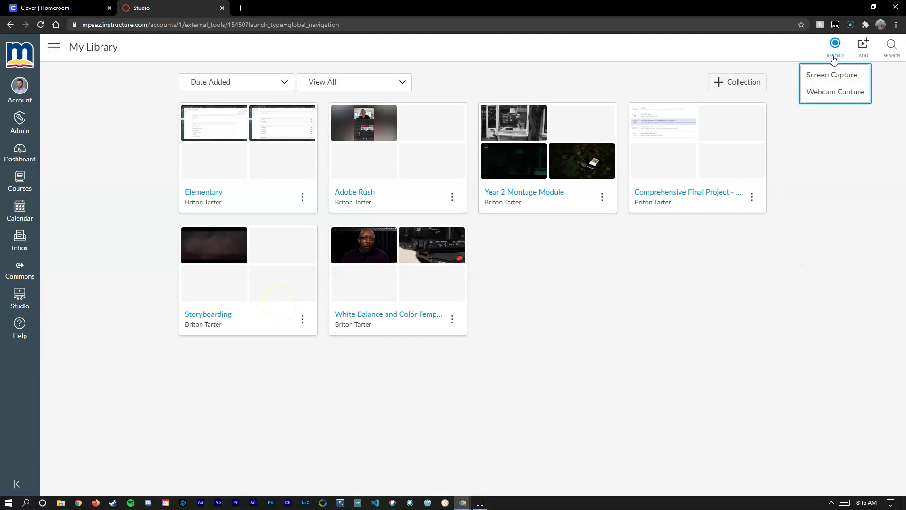
click(830, 76)
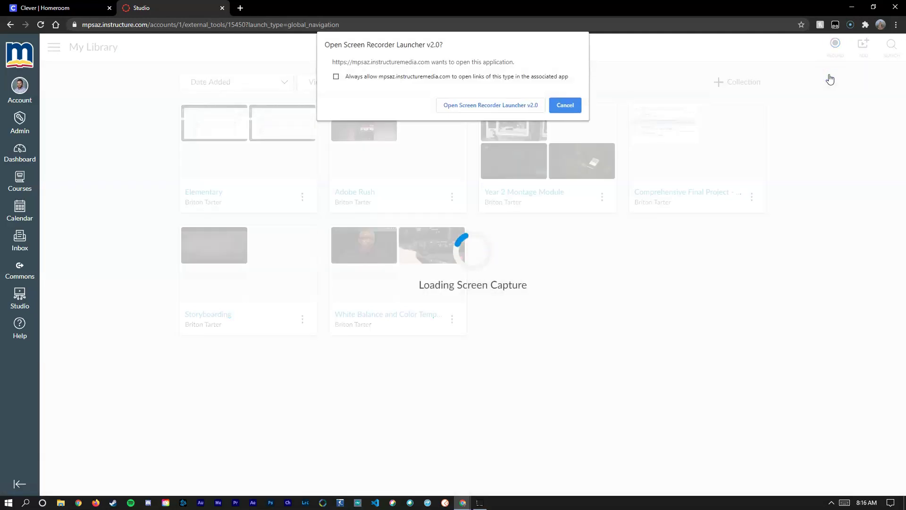
click(488, 105)
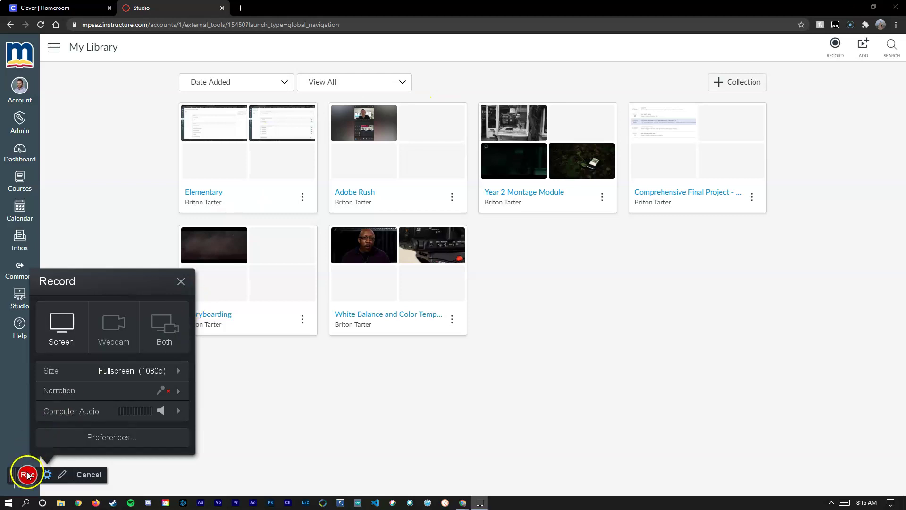
click(27, 475)
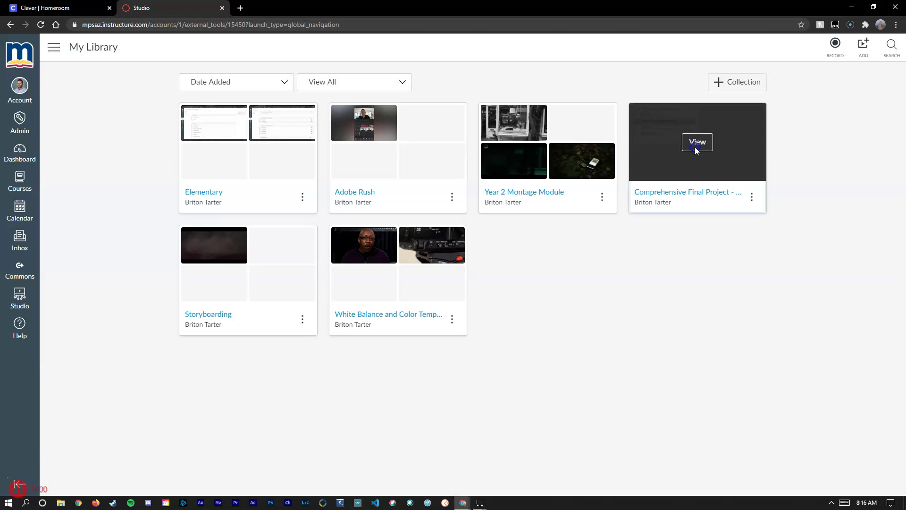
Play part of "The Anatomy Of A Call Sheet" in full screen from the Comprehensive Final Project collection, and pause and exit full screen.
click(694, 143)
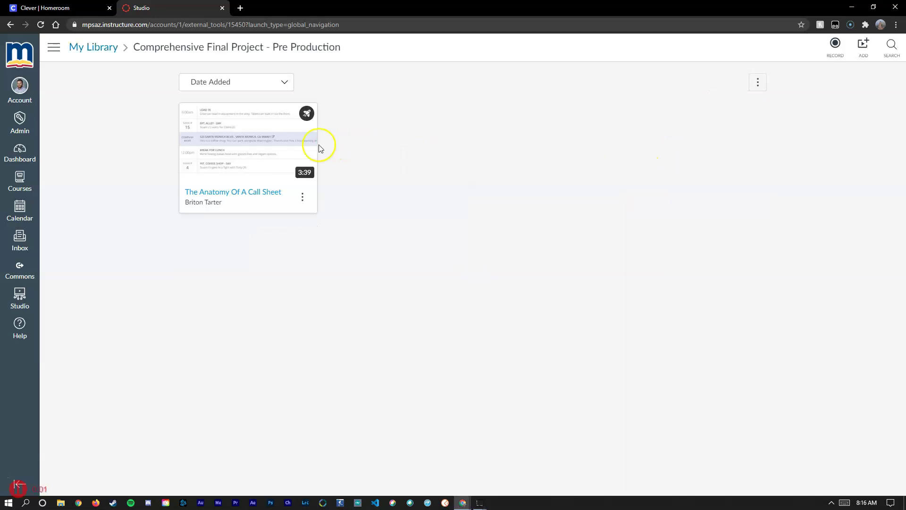
click(259, 146)
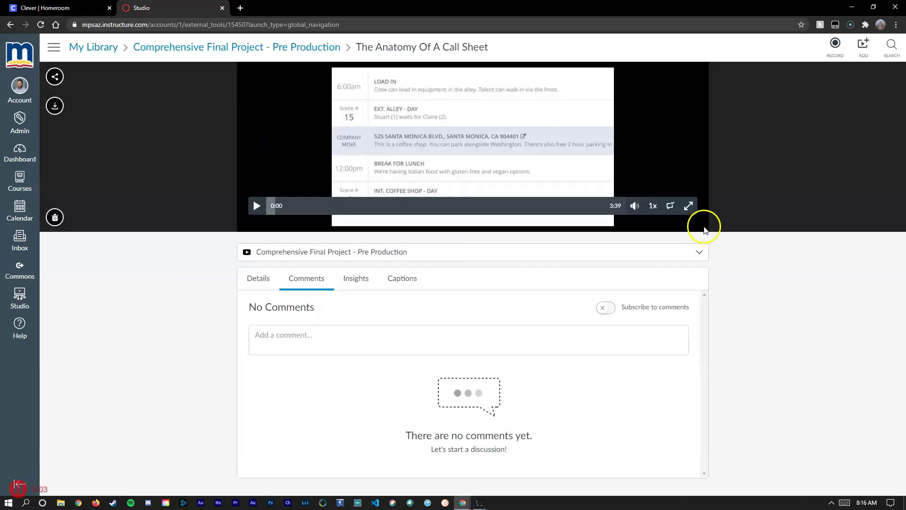
click(688, 206)
click(513, 234)
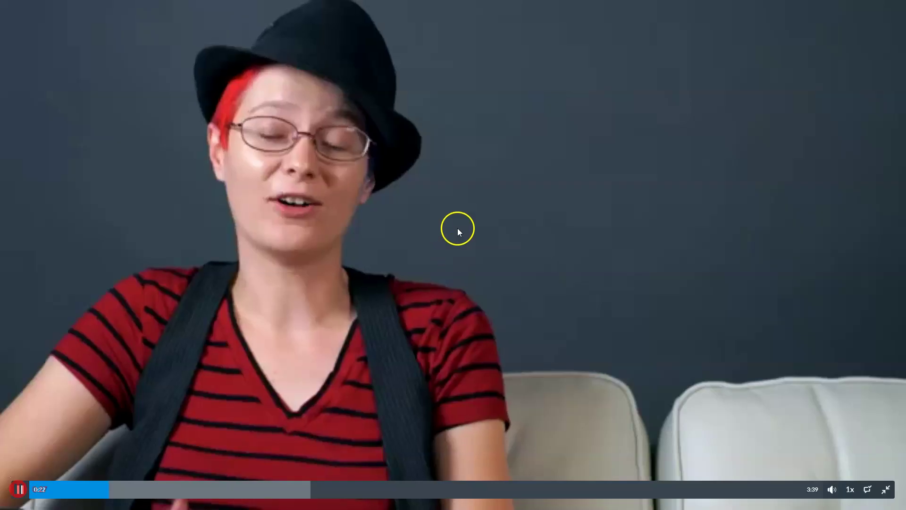
click(368, 260)
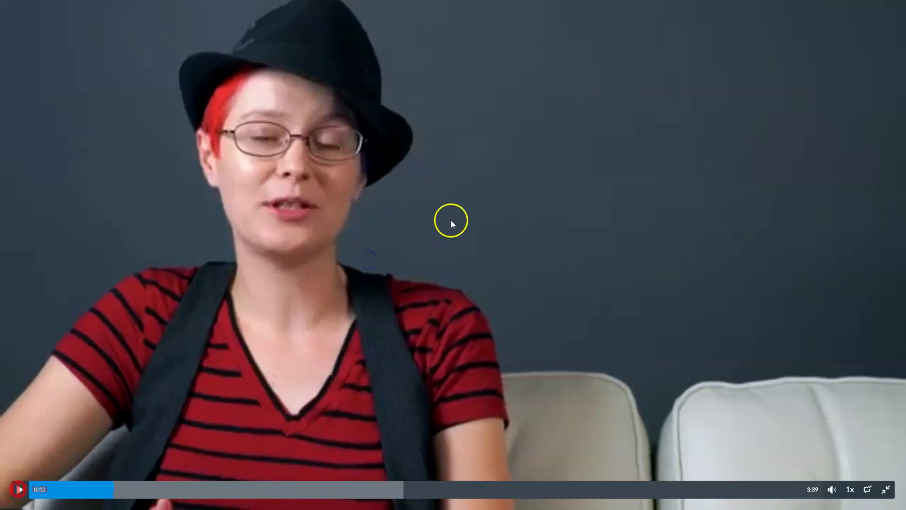
key(Escape)
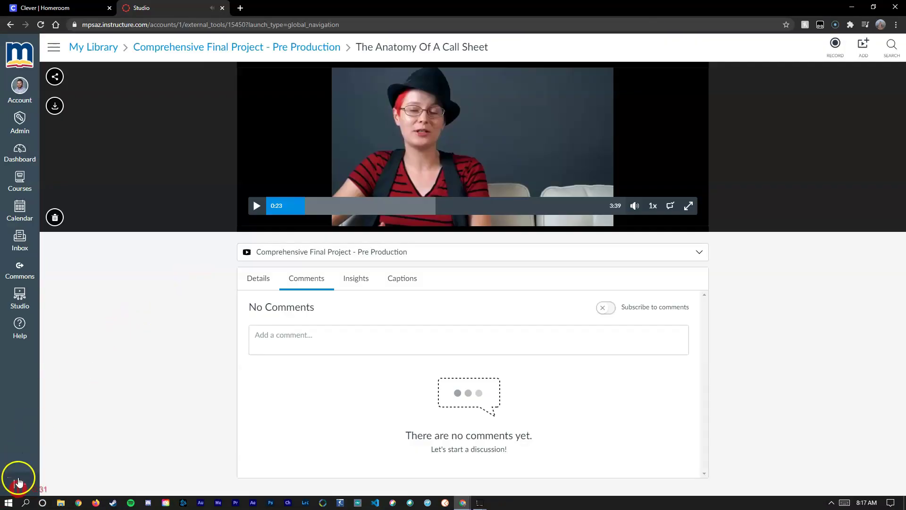
Stop and finish the screen recording, and open it for editing in a maximized Screen Recorder window.
click(19, 488)
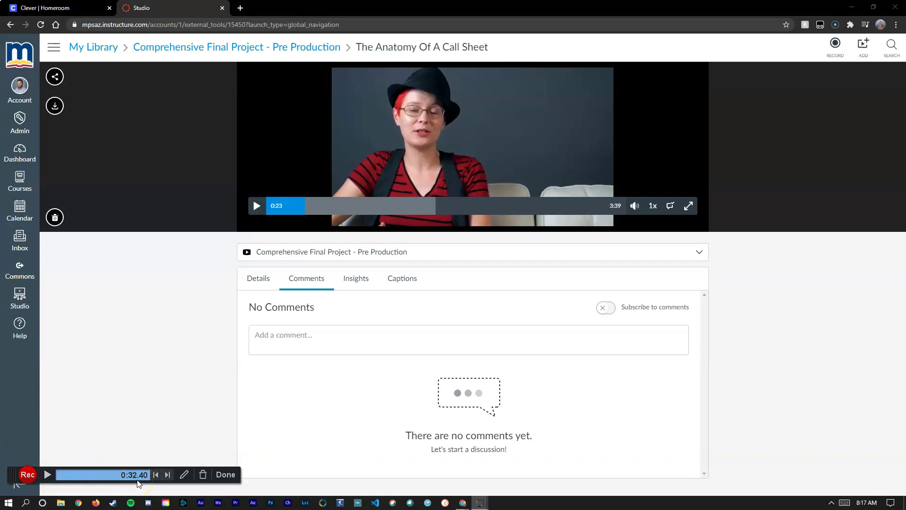
click(225, 474)
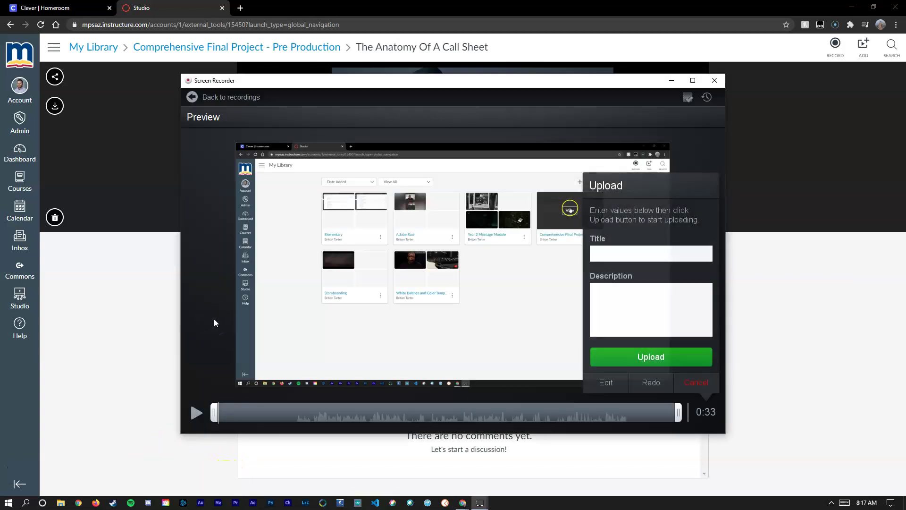
click(618, 252)
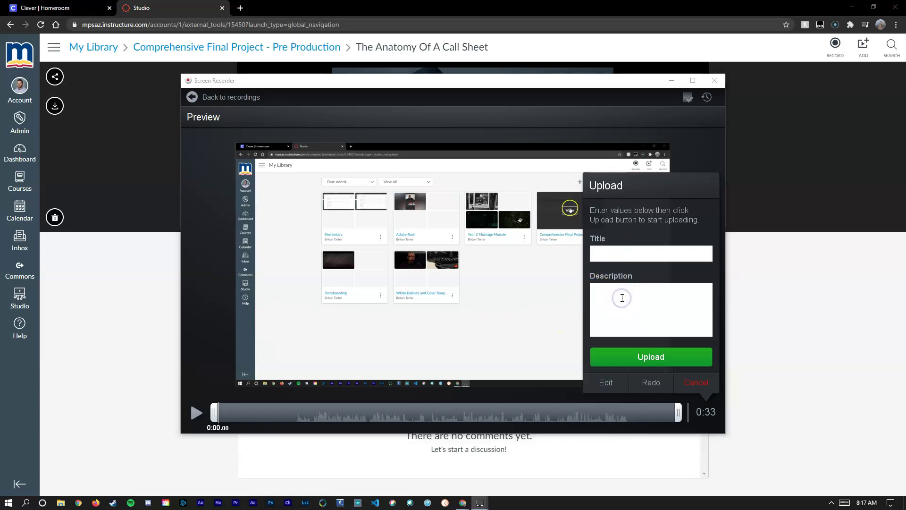
click(604, 387)
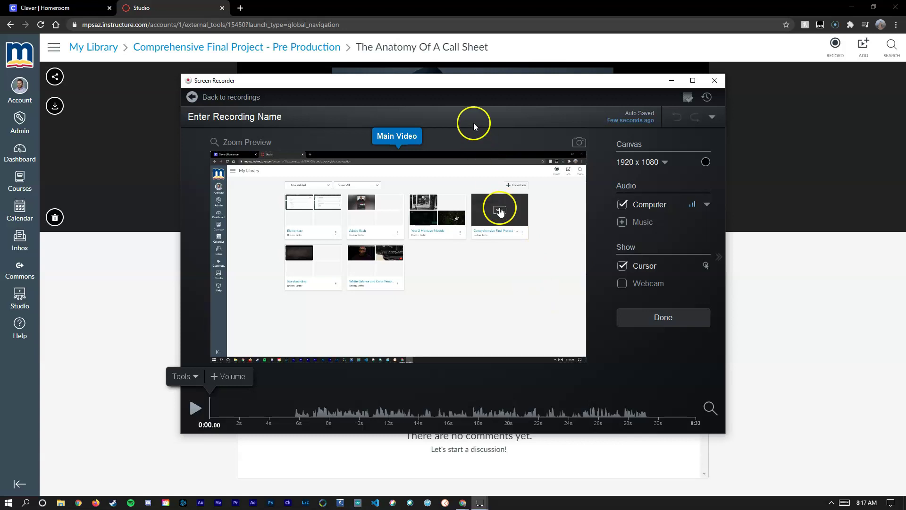
double_click(478, 81)
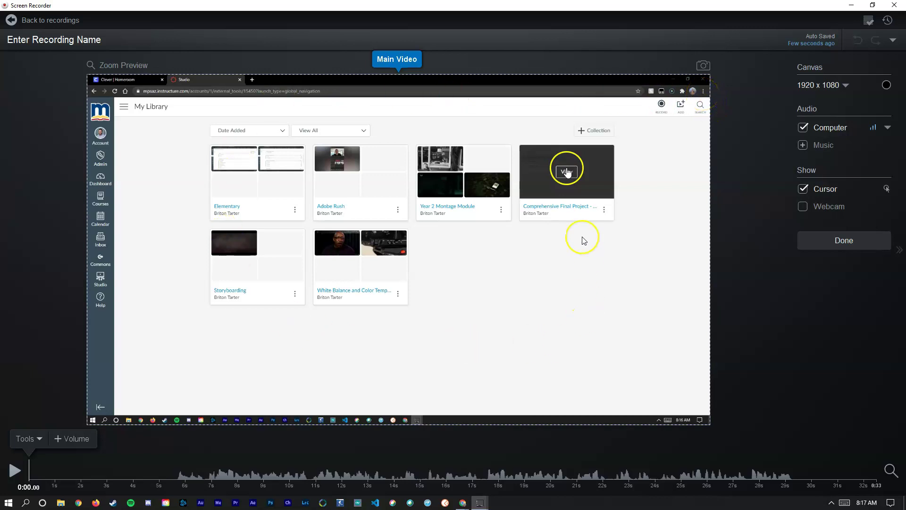
Try cropping the right side of the main video, and reset its size and zoom.
click(400, 144)
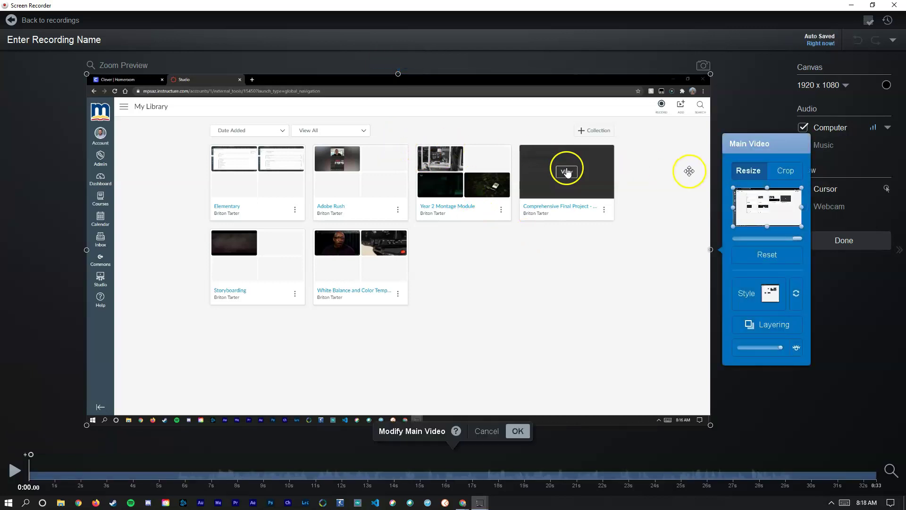
mouse_move(795, 239)
mouse_down()
mouse_move(766, 241)
mouse_move(797, 239)
mouse_up()
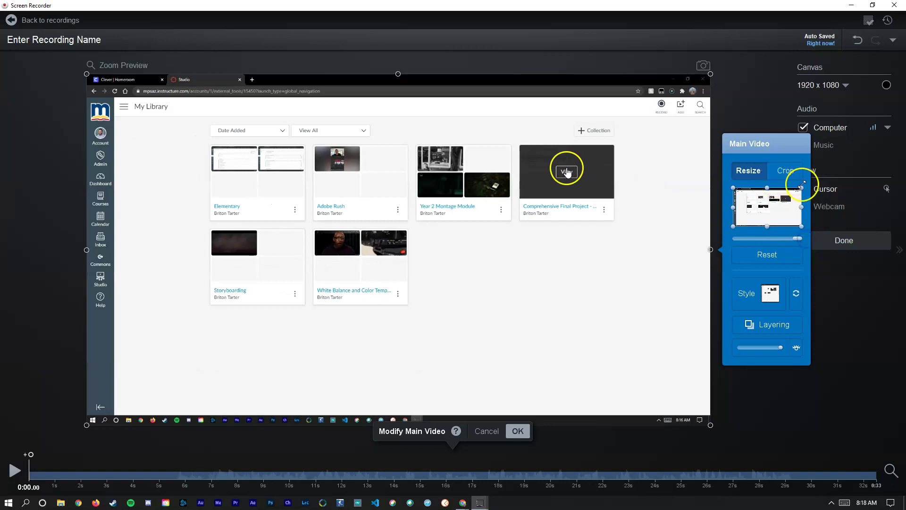
mouse_move(798, 193)
mouse_down()
mouse_move(786, 203)
mouse_move(809, 185)
mouse_up()
click(776, 175)
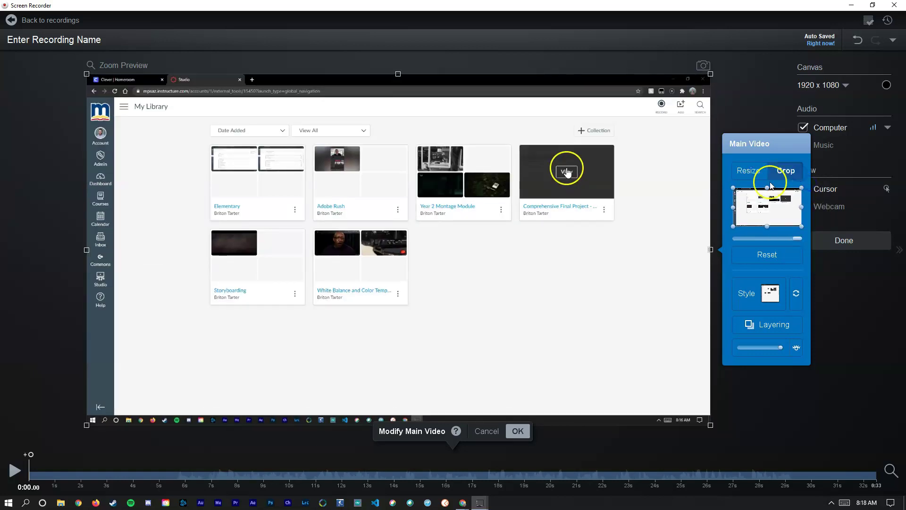
click(706, 250)
drag(707, 250, 604, 250)
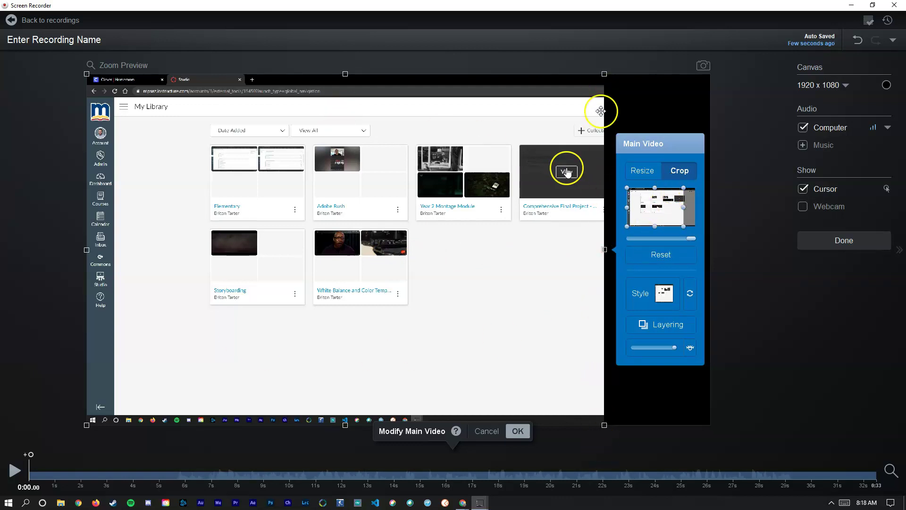
click(654, 257)
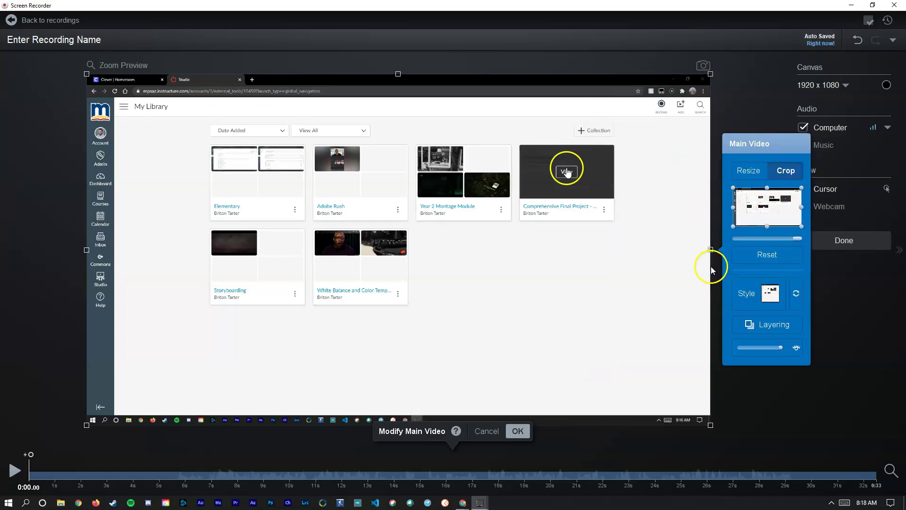
Crop the main video inward from its upper-right corner and give it a Fuzzy shadow.
click(766, 301)
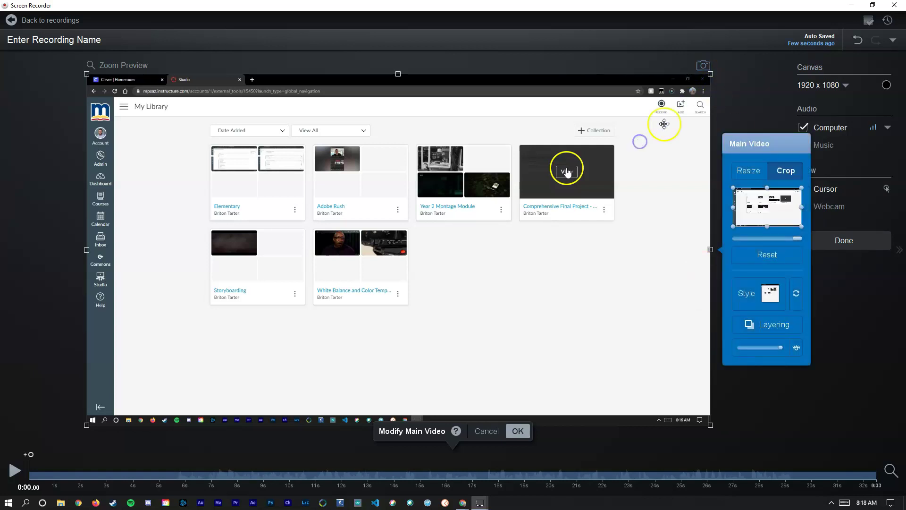
drag(711, 76, 632, 154)
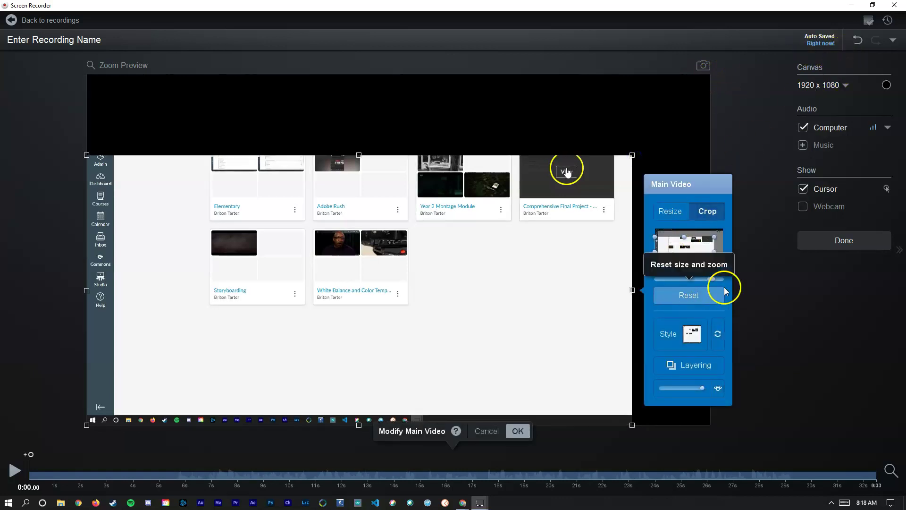
click(689, 333)
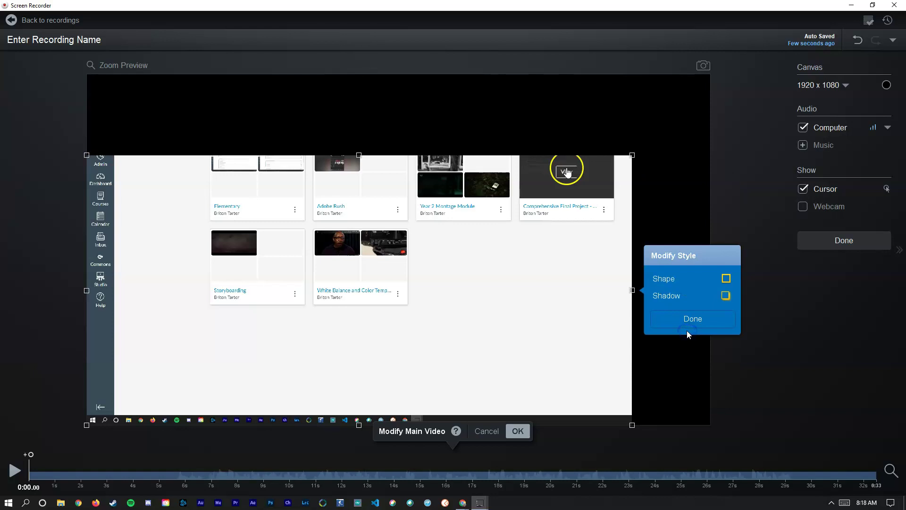
click(726, 296)
click(763, 298)
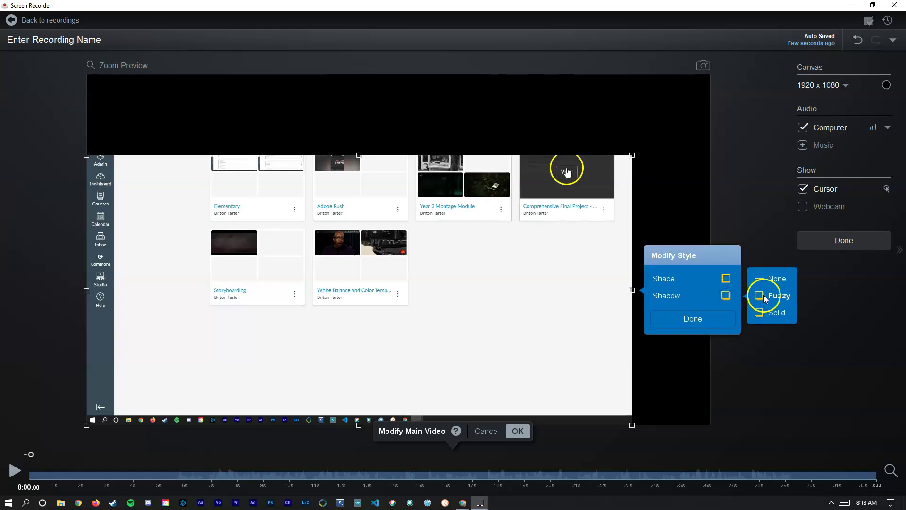
click(711, 323)
click(869, 157)
Set the canvas background color to bright red.
click(883, 86)
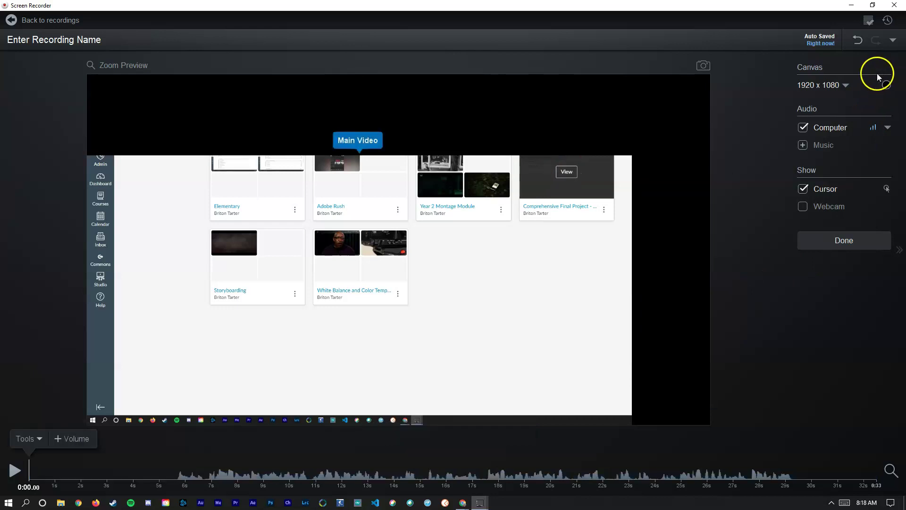
click(885, 84)
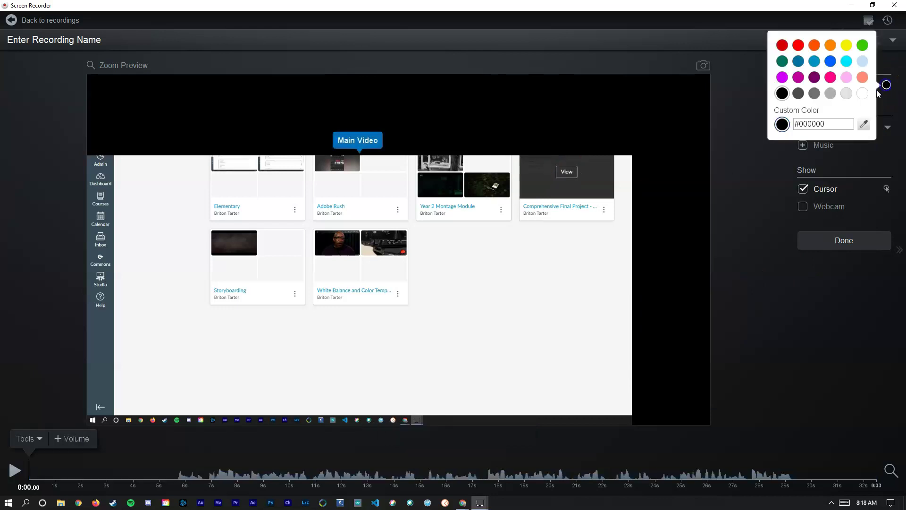
click(797, 45)
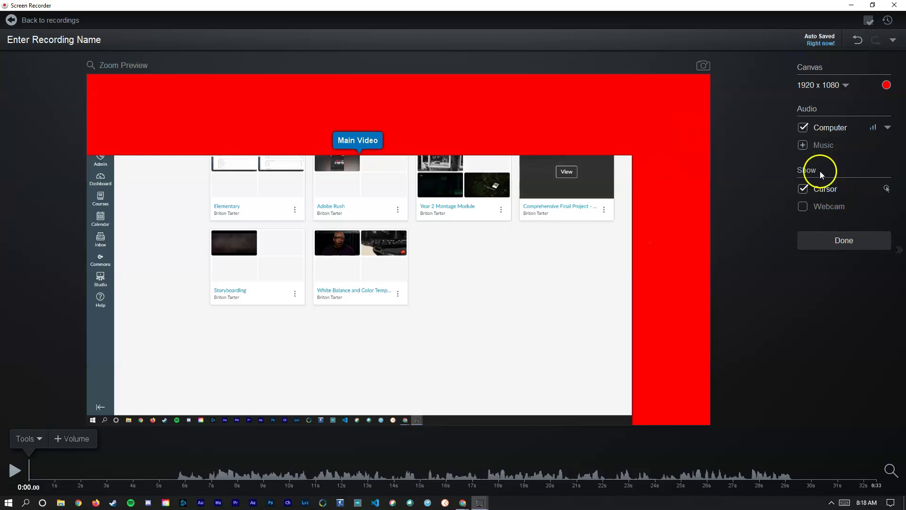
Reset the main video's size and zoom so it fills the canvas, and apply the modification.
click(544, 266)
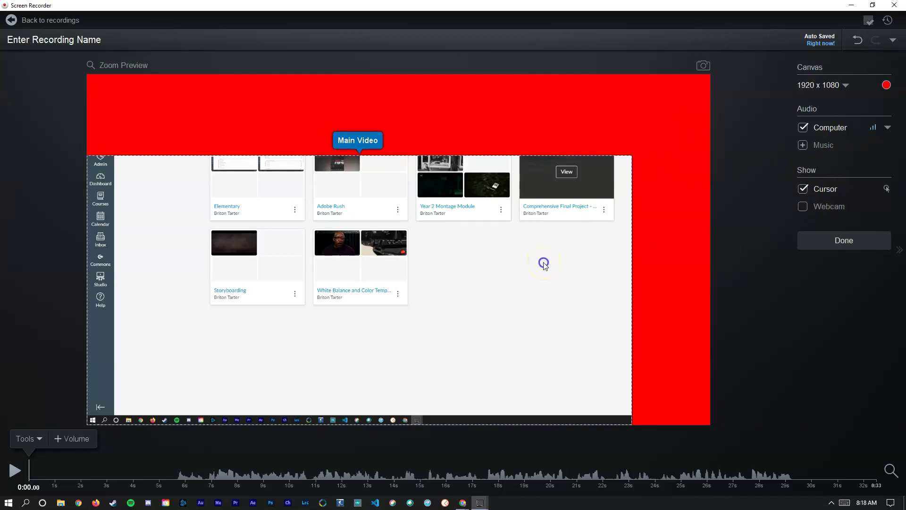
click(545, 266)
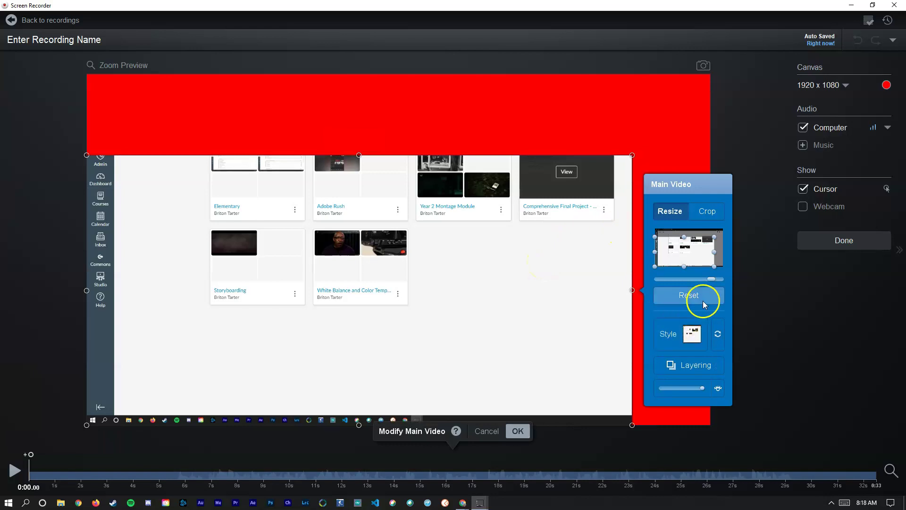
click(703, 301)
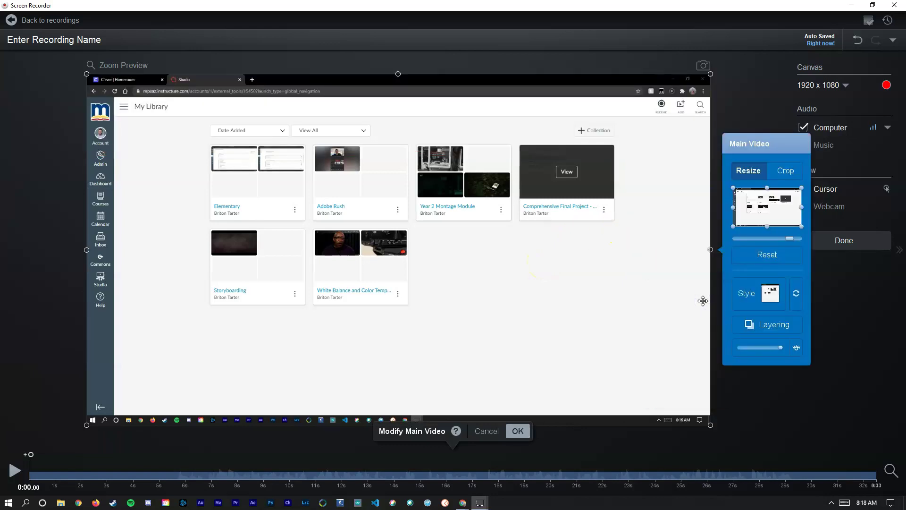
click(519, 431)
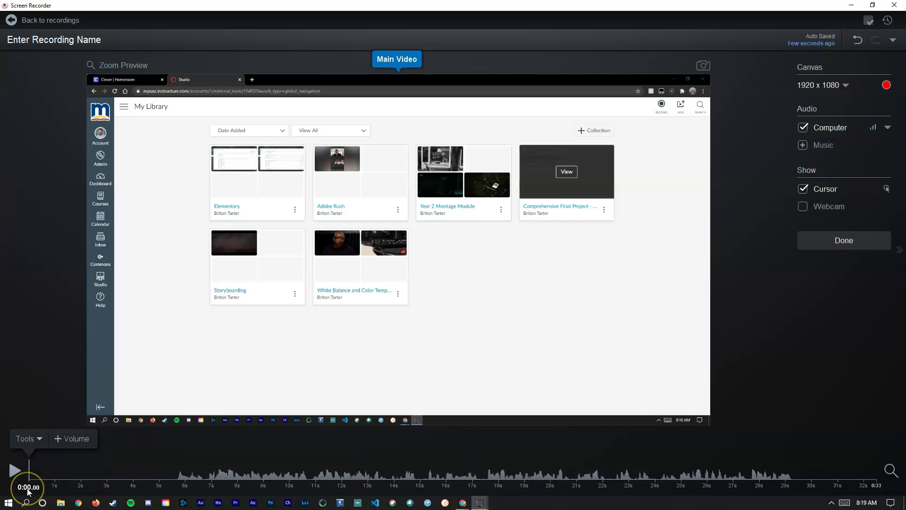
Scrub along the recording's timeline to review the footage and audio waveform at various points.
click(865, 478)
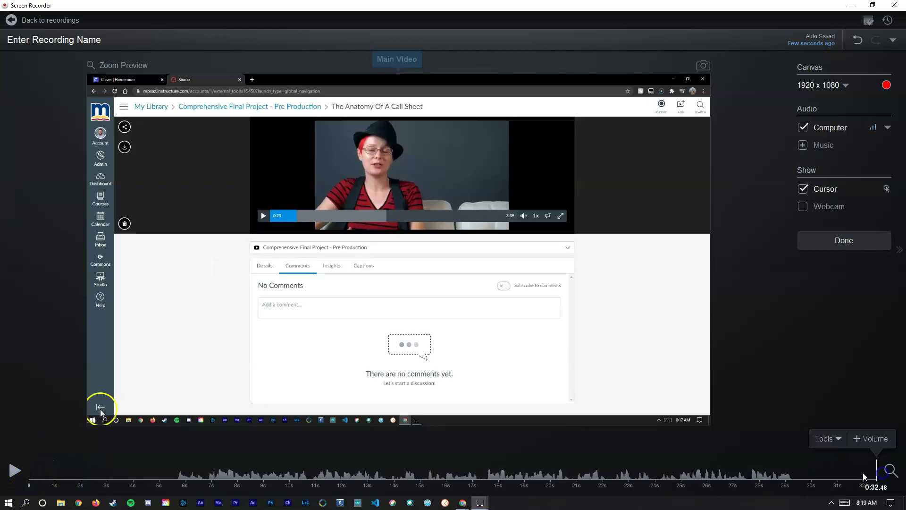
drag(591, 470, 401, 471)
click(235, 471)
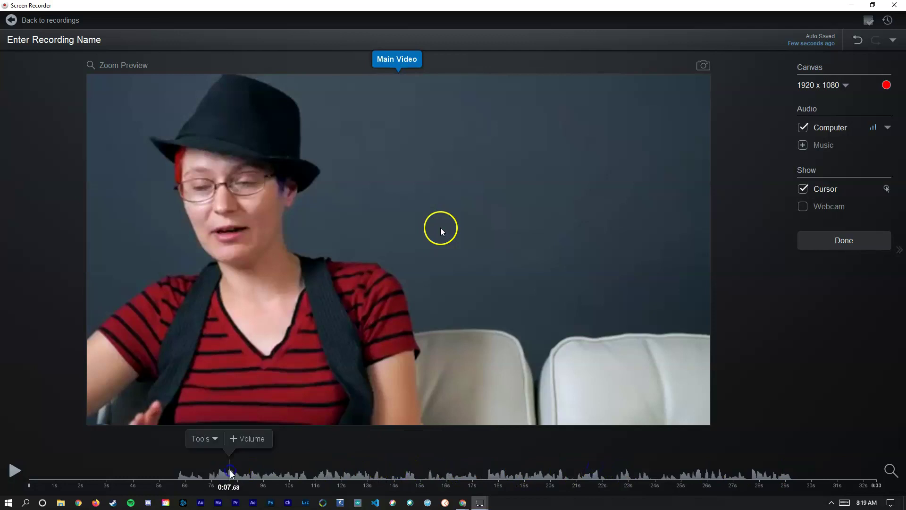
click(146, 471)
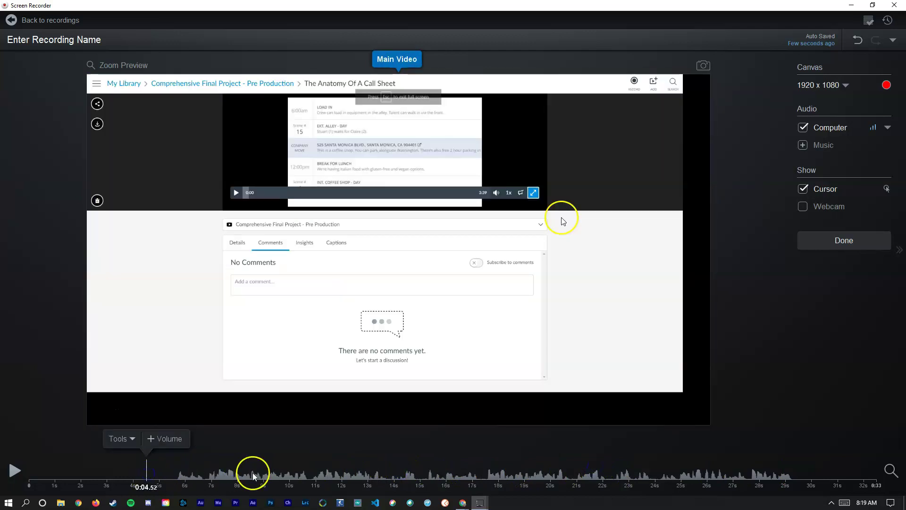
click(328, 467)
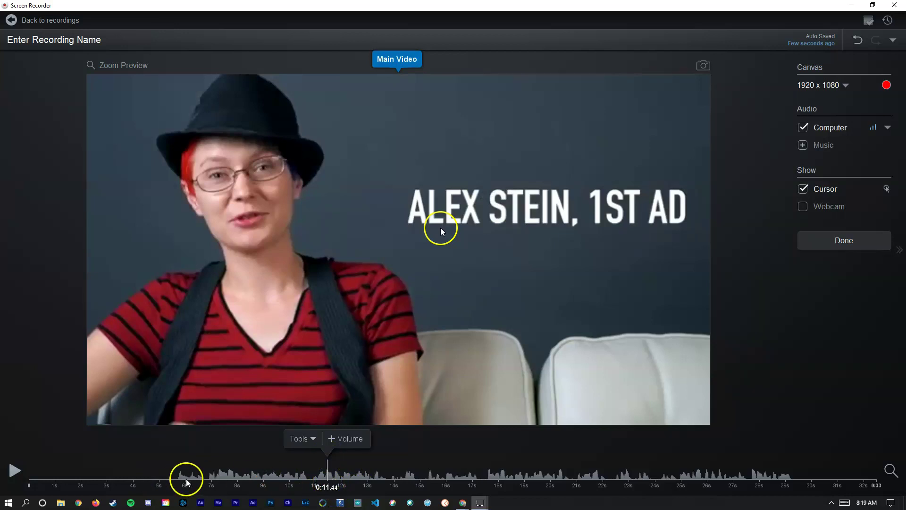
click(188, 477)
click(401, 471)
click(506, 470)
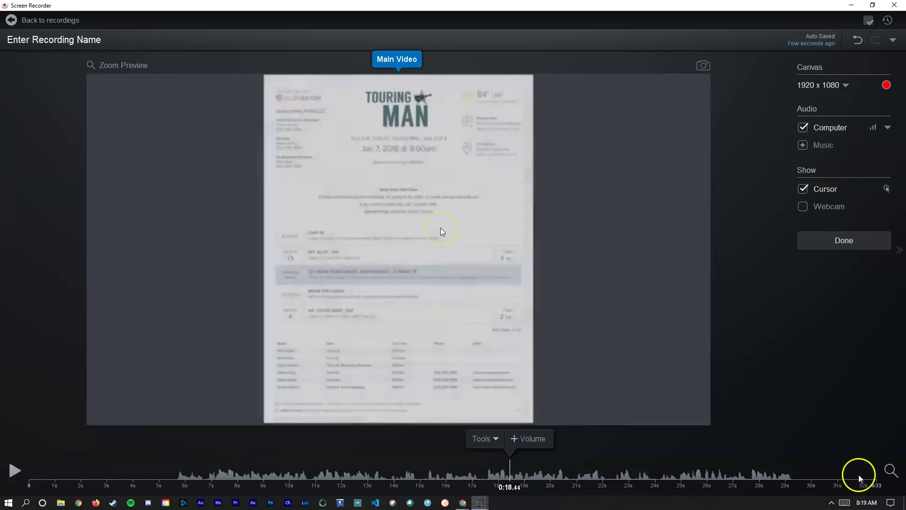
Examine the recording's footage and waveform on a magnified timeline at several points around 17 to 21 seconds, and restore the full timeline.
click(890, 469)
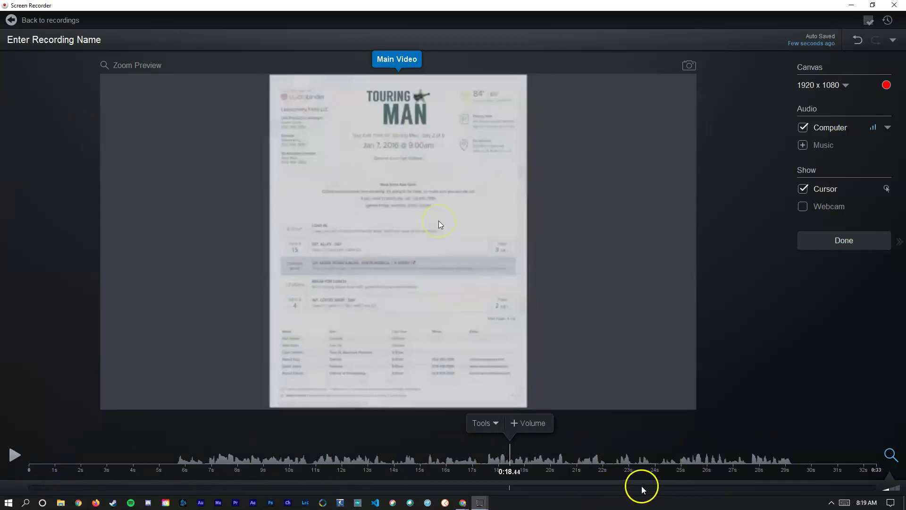
click(892, 489)
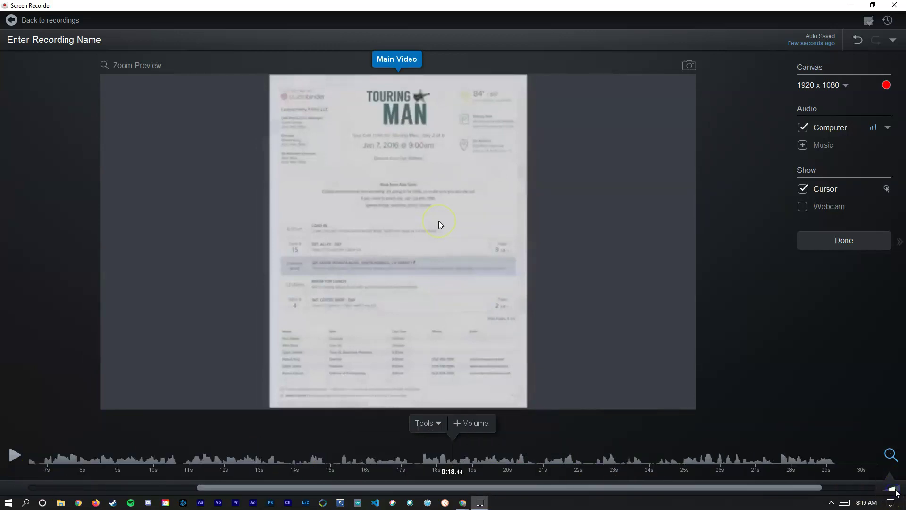
click(895, 489)
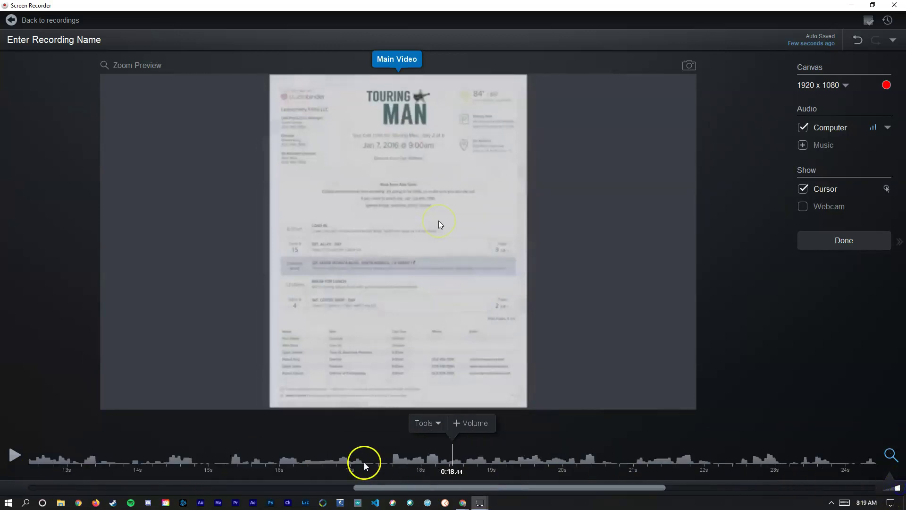
click(387, 458)
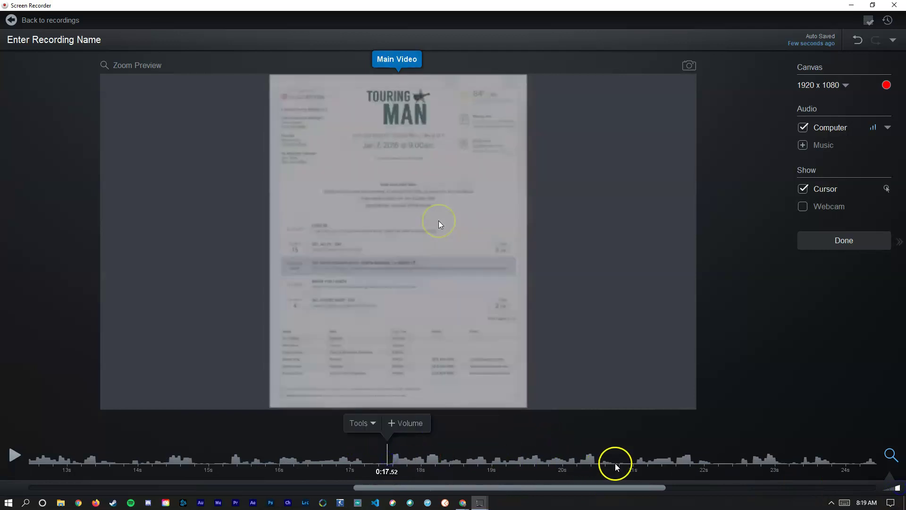
click(608, 461)
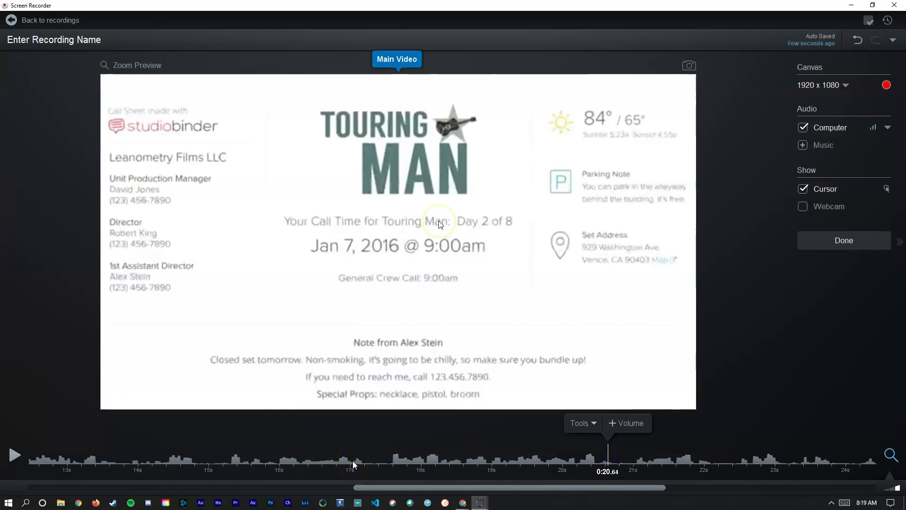
click(354, 464)
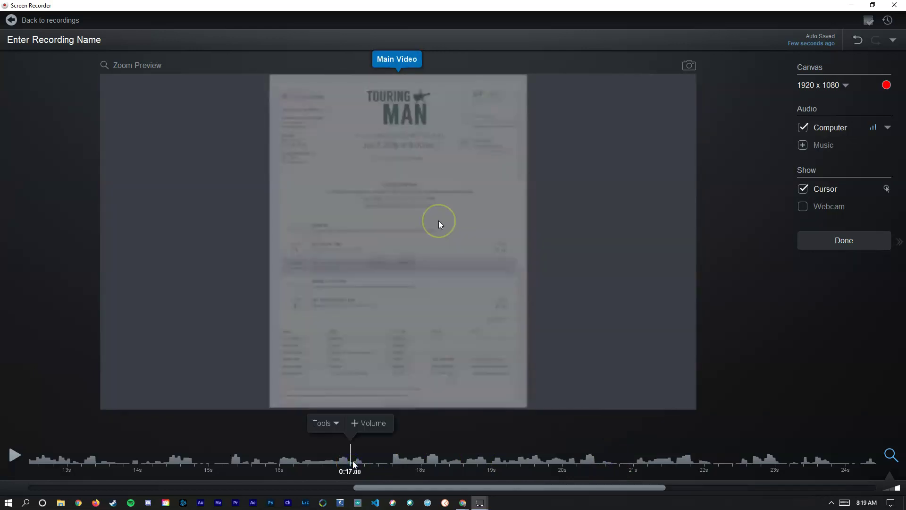
click(891, 490)
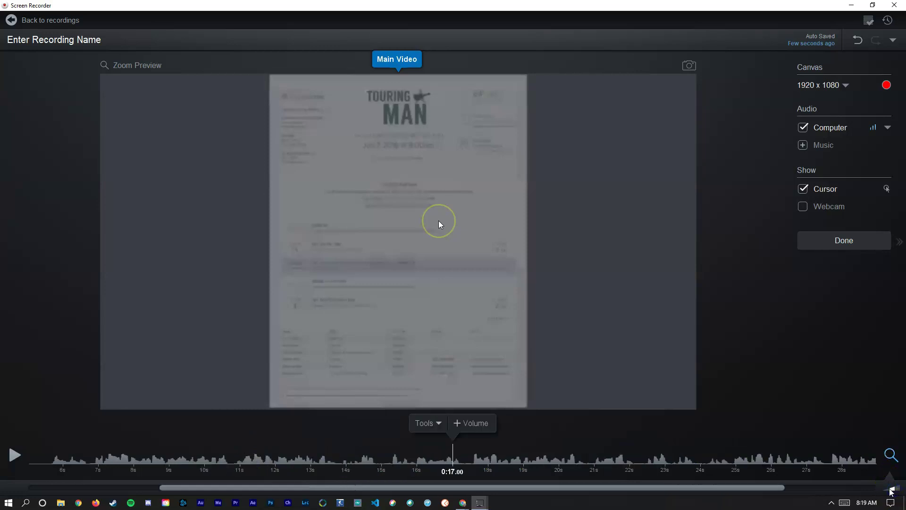
click(891, 454)
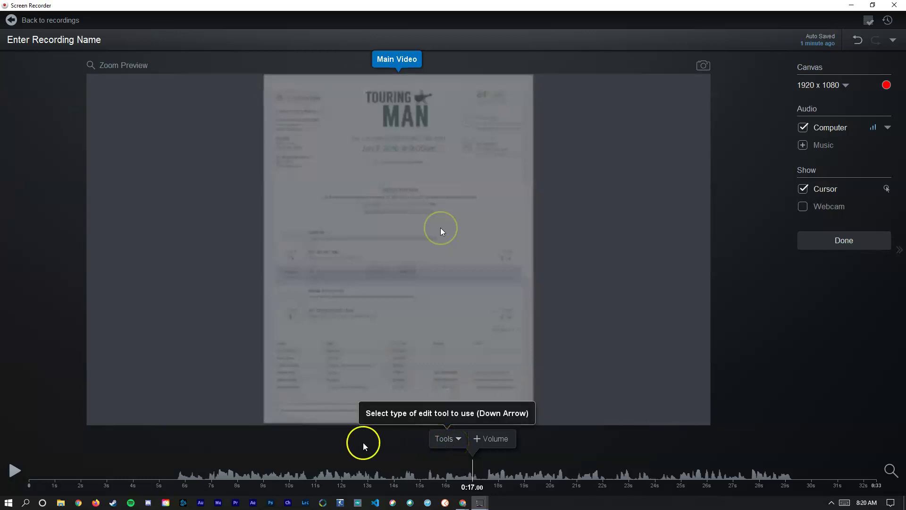
Start a cut at 0:06.96 and extend its range back to the beginning of the recording.
click(212, 474)
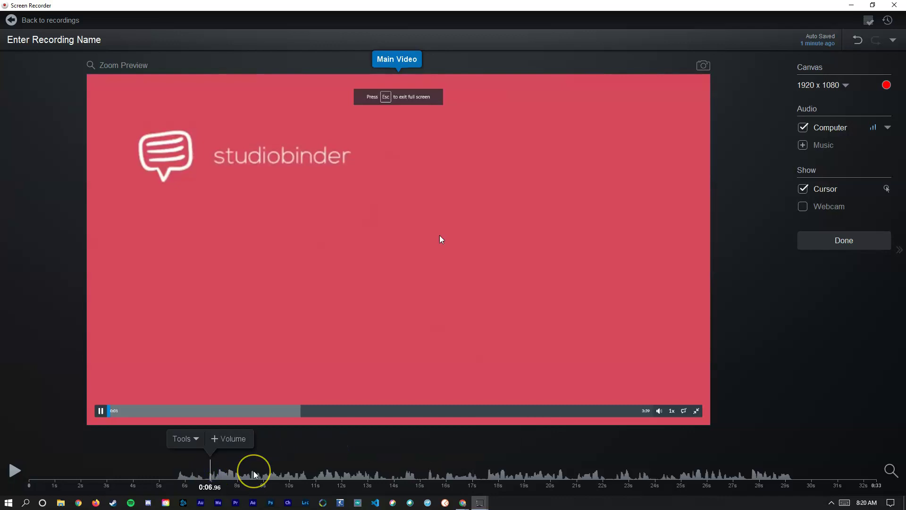
click(190, 438)
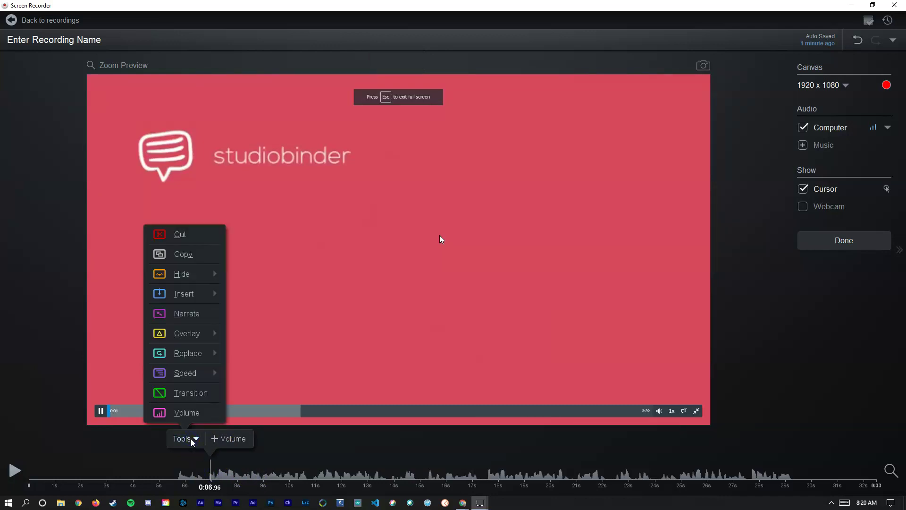
click(186, 237)
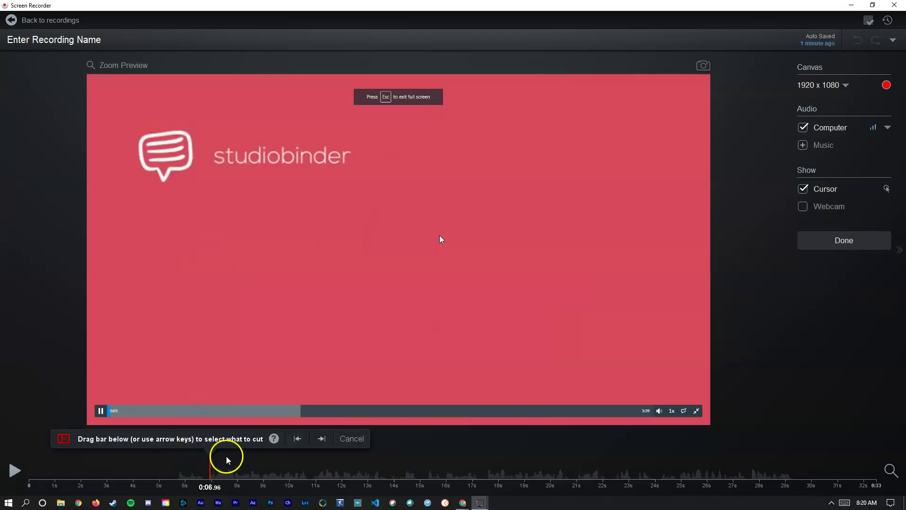
drag(210, 467, 131, 467)
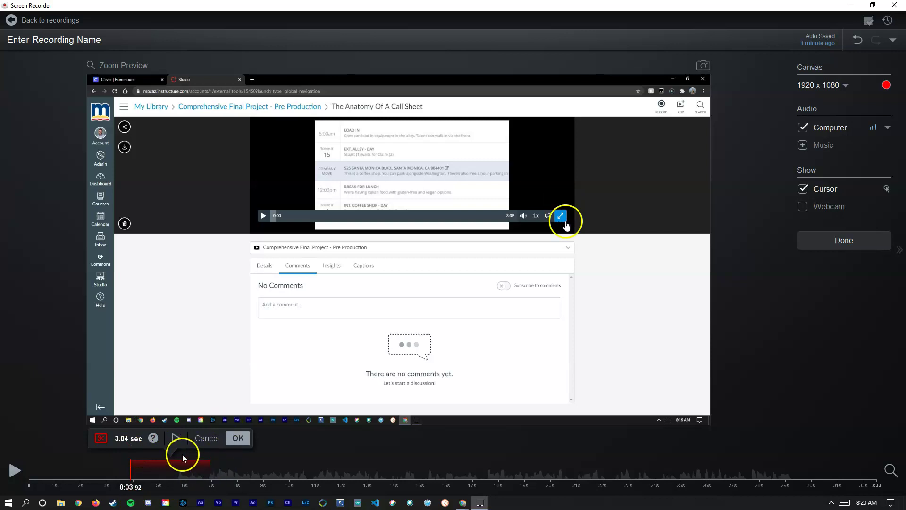
drag(131, 469, 29, 470)
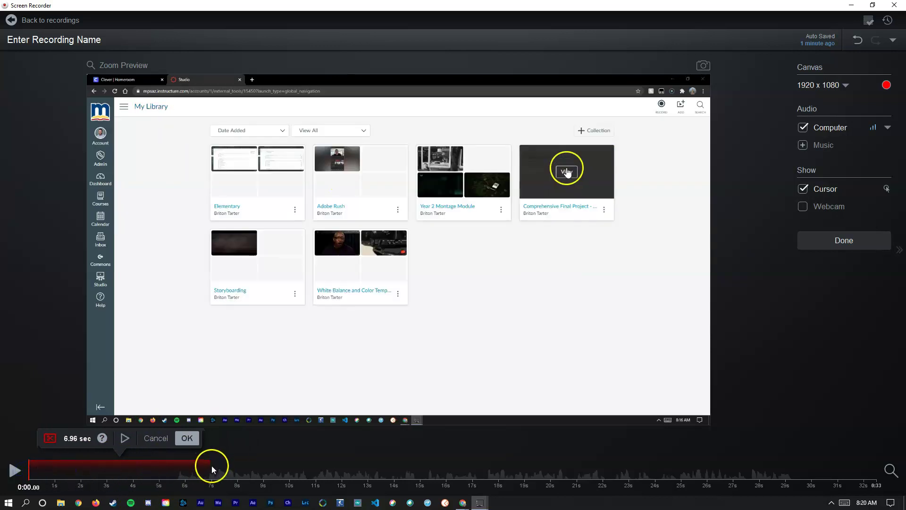
Readjust both ends of the cut range until it spans 0:00.84 to 0:02.88, and cancel the cut.
drag(209, 467, 122, 469)
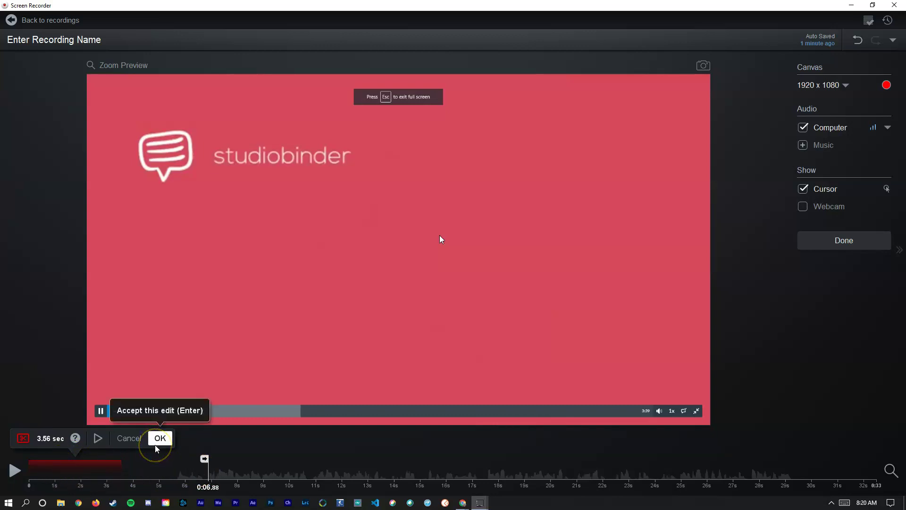
drag(109, 464, 174, 493)
click(262, 470)
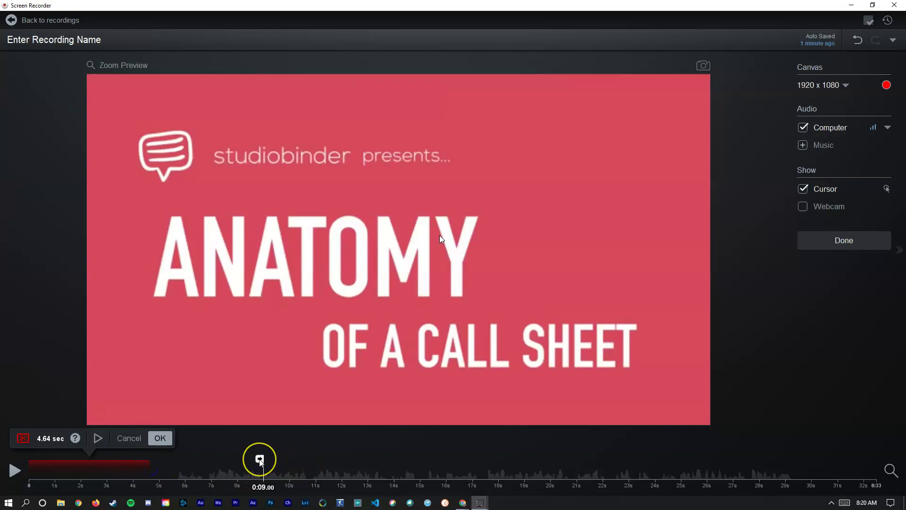
click(259, 458)
drag(121, 465, 104, 462)
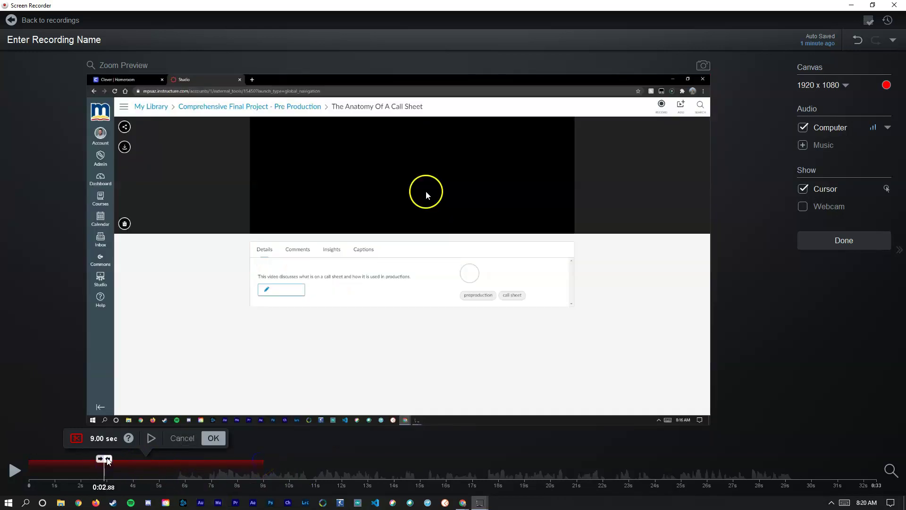
click(108, 460)
drag(107, 463, 51, 461)
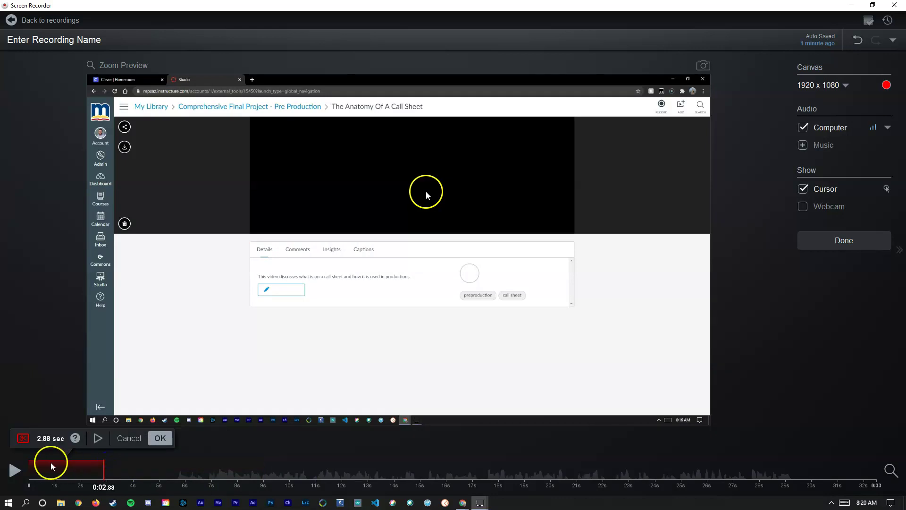
click(48, 459)
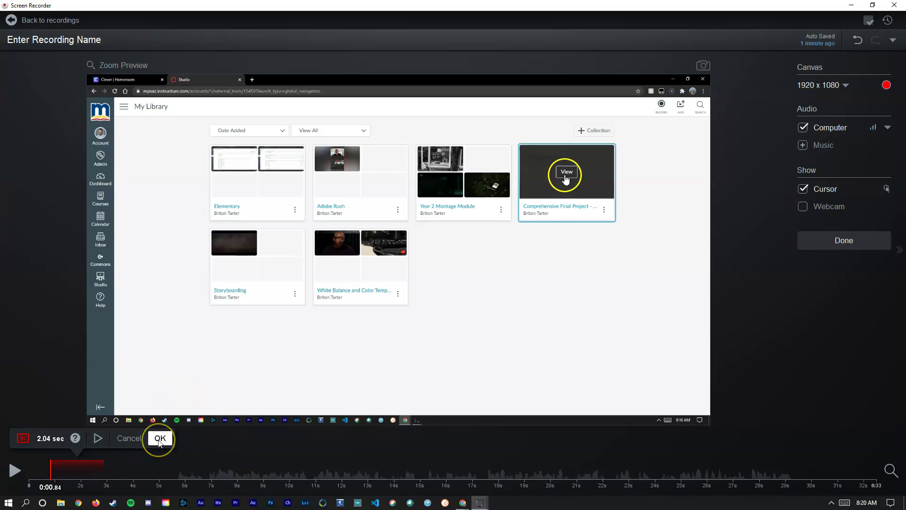
click(123, 440)
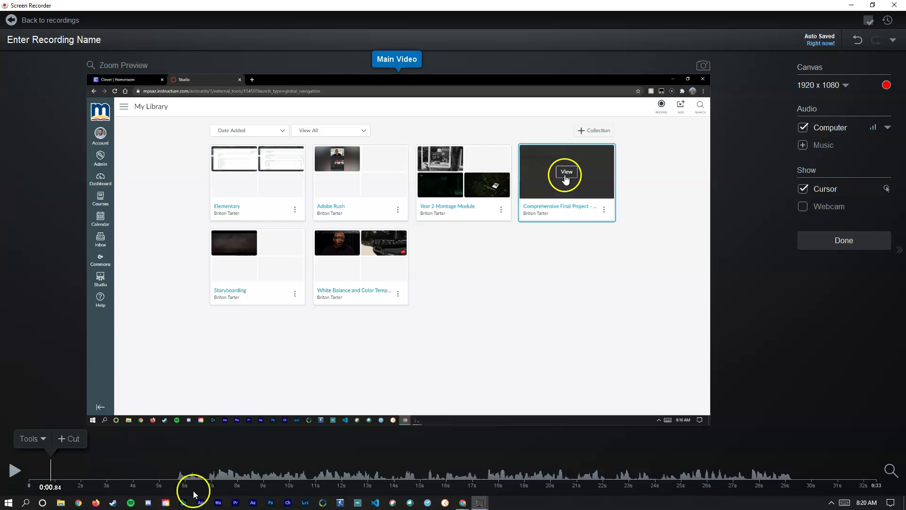
Mark the 2.20-second stretch from 0:12.92 to 0:15.12 for copying, and cancel the copy.
click(423, 469)
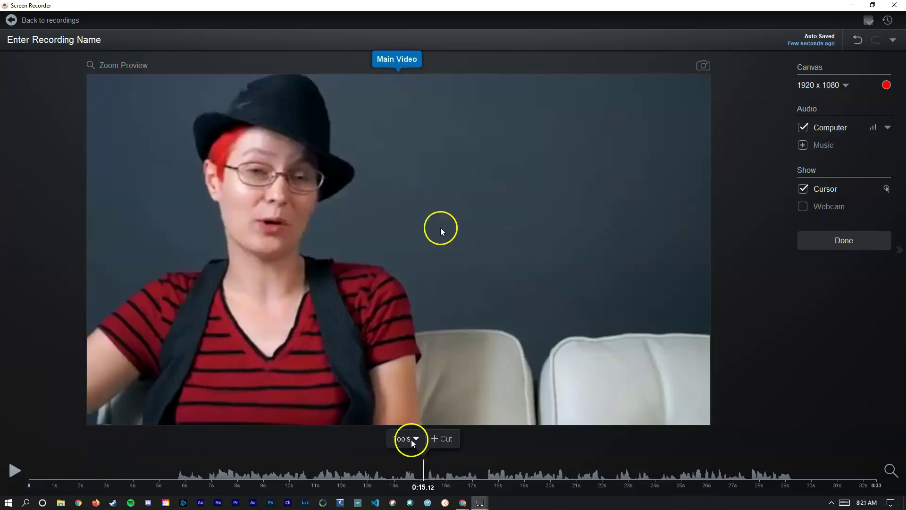
click(412, 440)
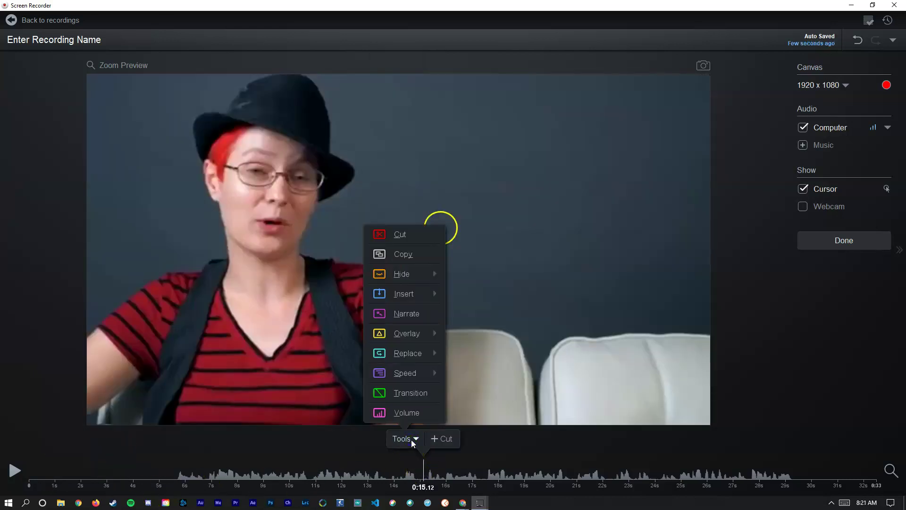
click(412, 255)
drag(421, 472, 365, 504)
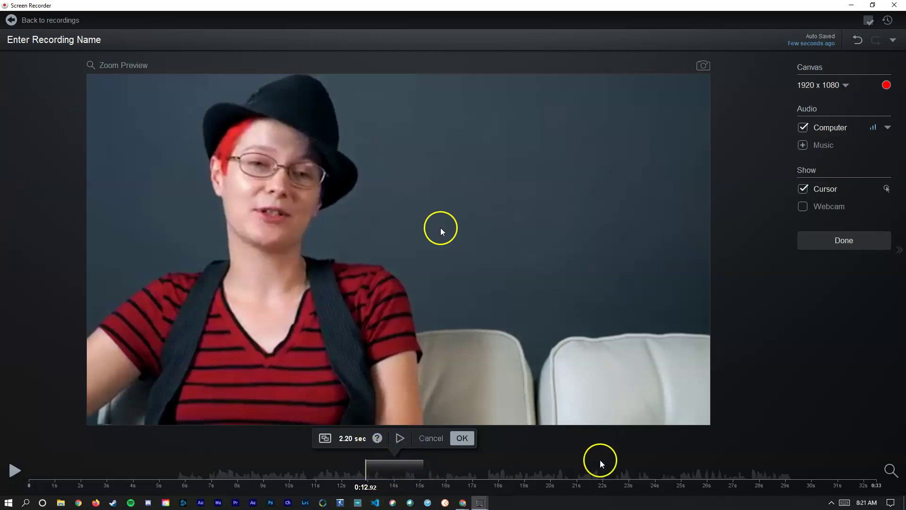
click(405, 469)
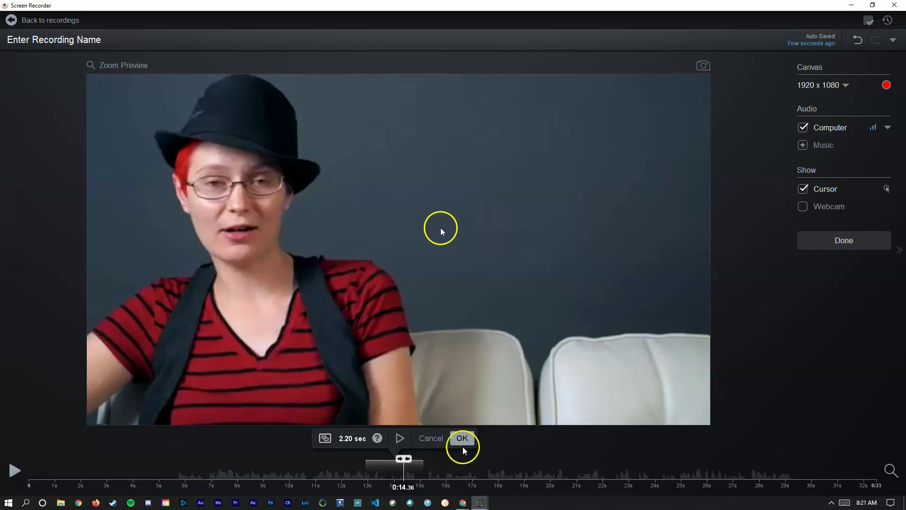
click(430, 442)
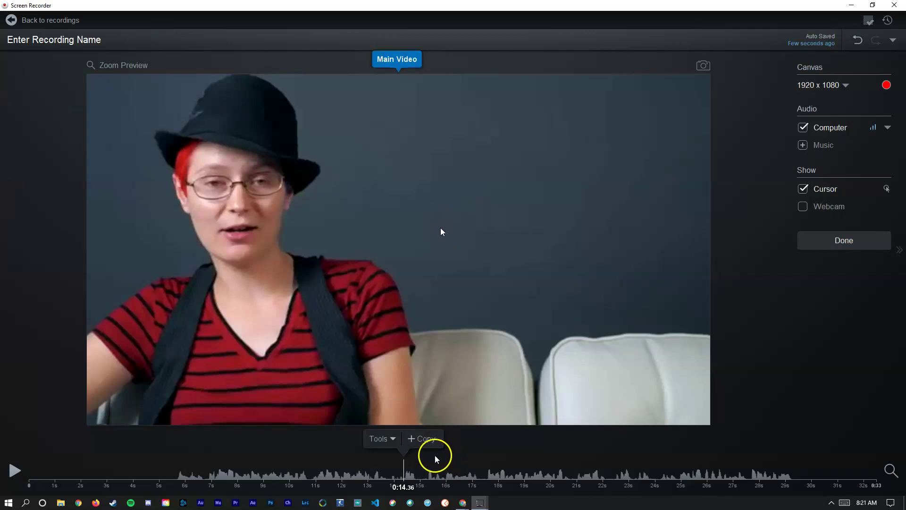
Review the timeline's Hide options for the cursor and webcam at 0:18.08.
click(501, 471)
click(490, 442)
mouse_move(483, 282)
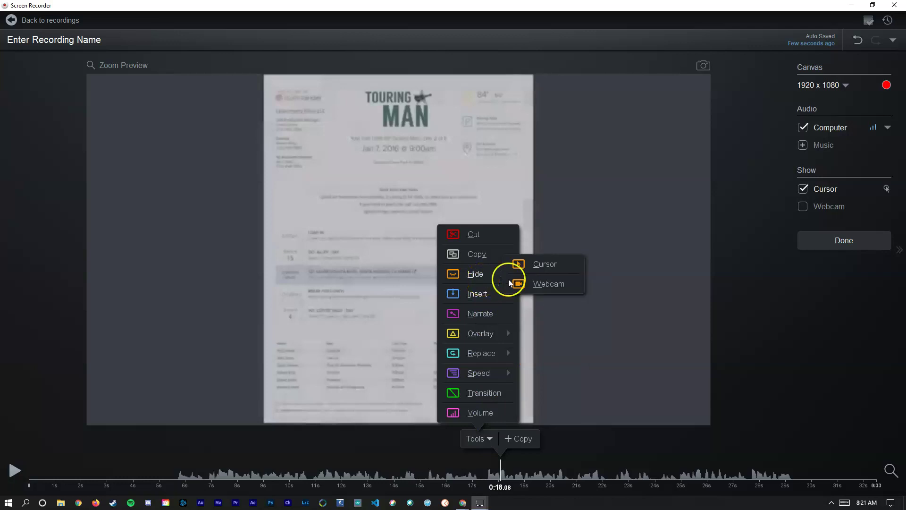
click(789, 290)
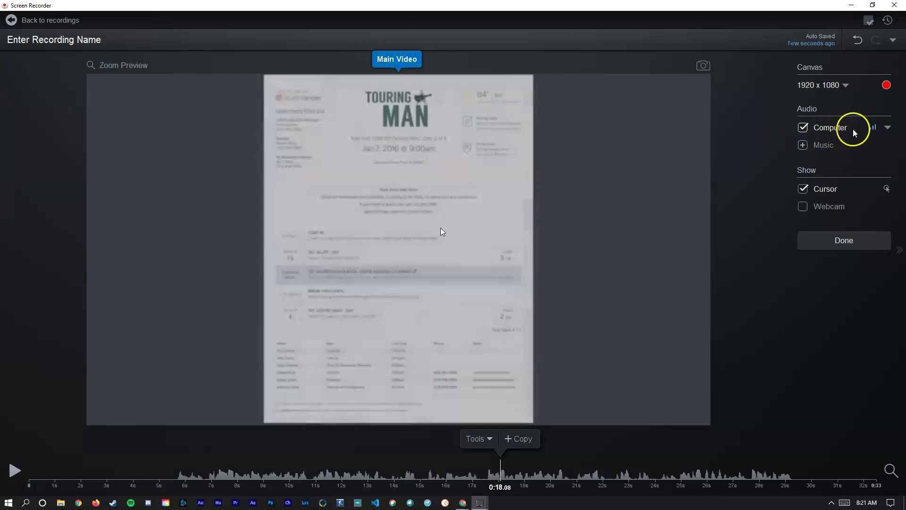
Check the computer audio's WAV export and import options, and view the music file chooser without adding a file.
click(887, 128)
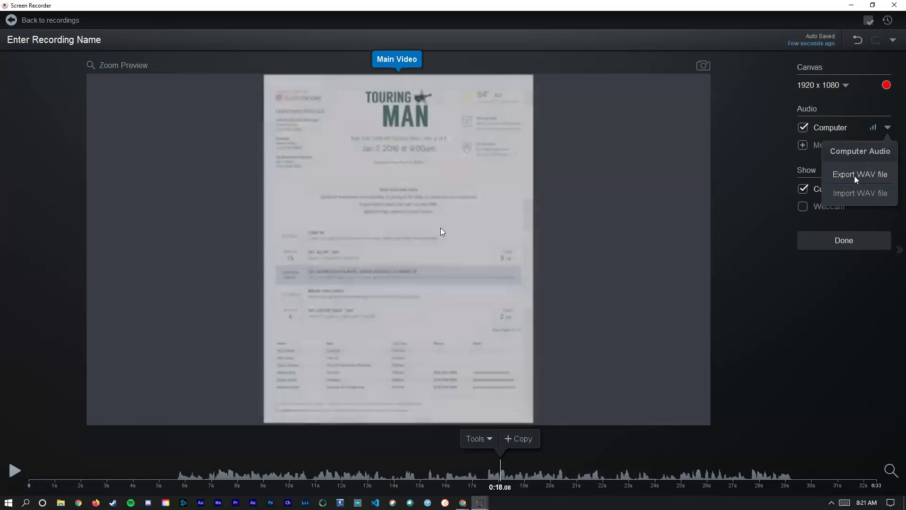
click(805, 148)
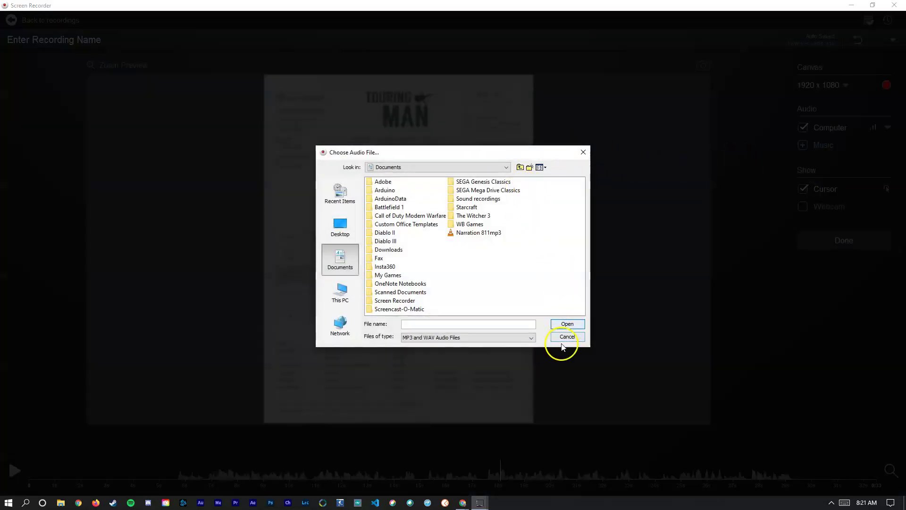
click(561, 343)
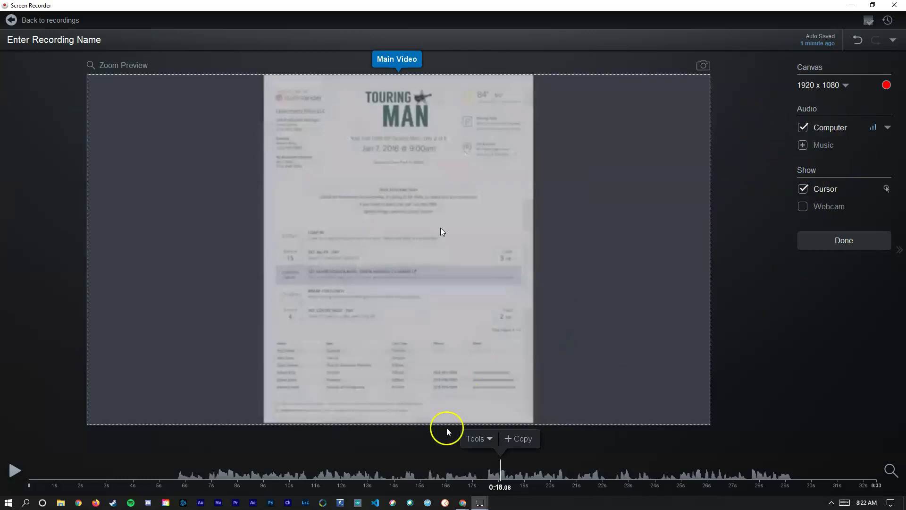
Review the Insert and Overlay options, and add a Blur overlay to the recording at 0:18.08.
click(487, 441)
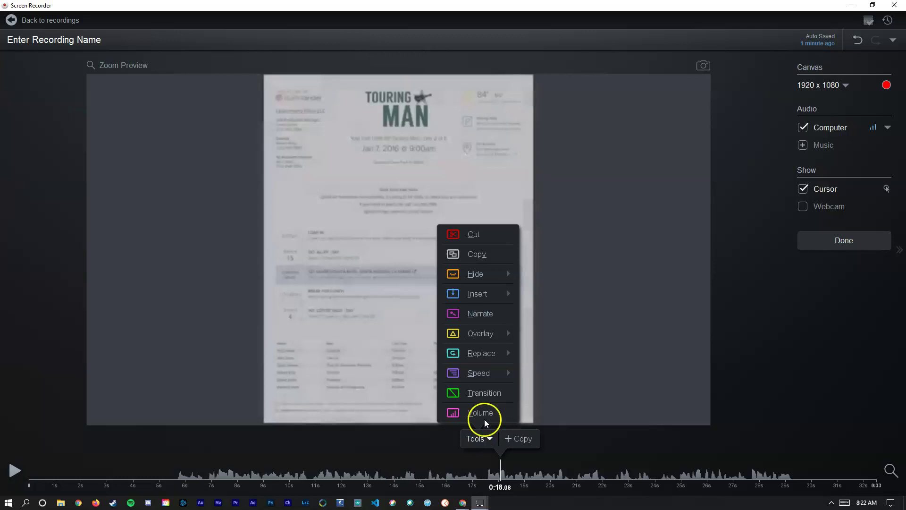
mouse_move(479, 292)
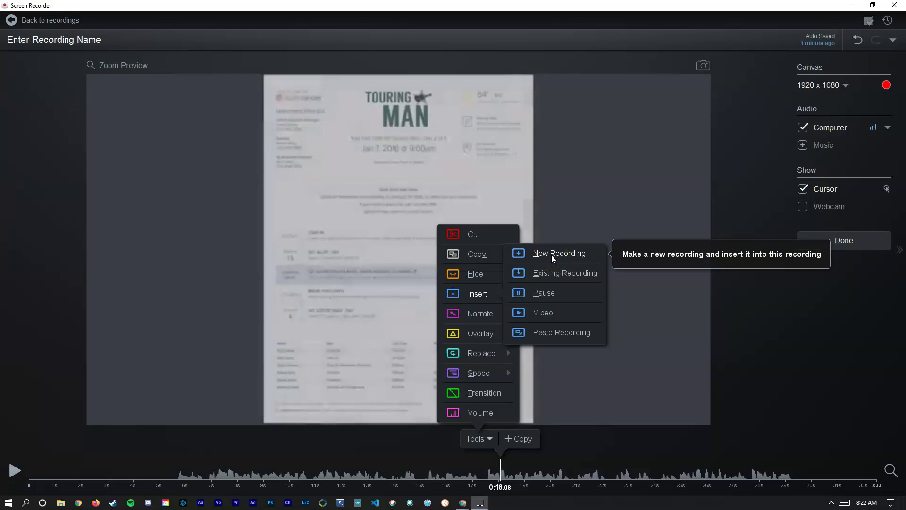
mouse_move(471, 331)
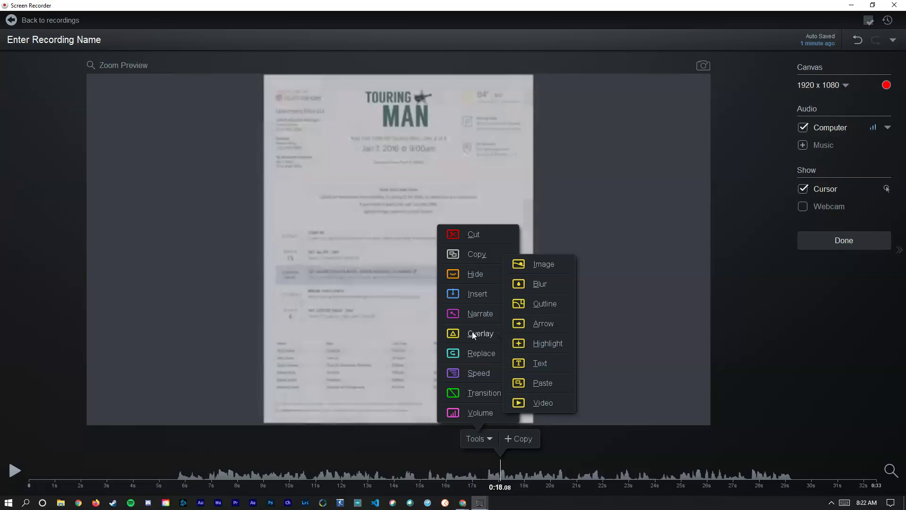
click(471, 339)
click(541, 285)
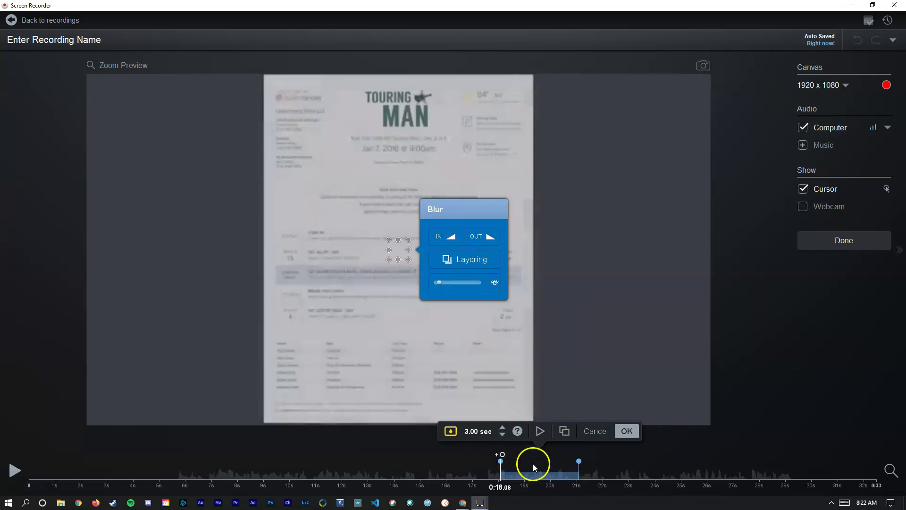
Enlarge the blur area over the middle-left part of the document page, and set its timeline span to 3.28 seconds starting at 0:12.16.
drag(389, 259, 319, 303)
drag(350, 270, 305, 255)
drag(363, 284, 432, 310)
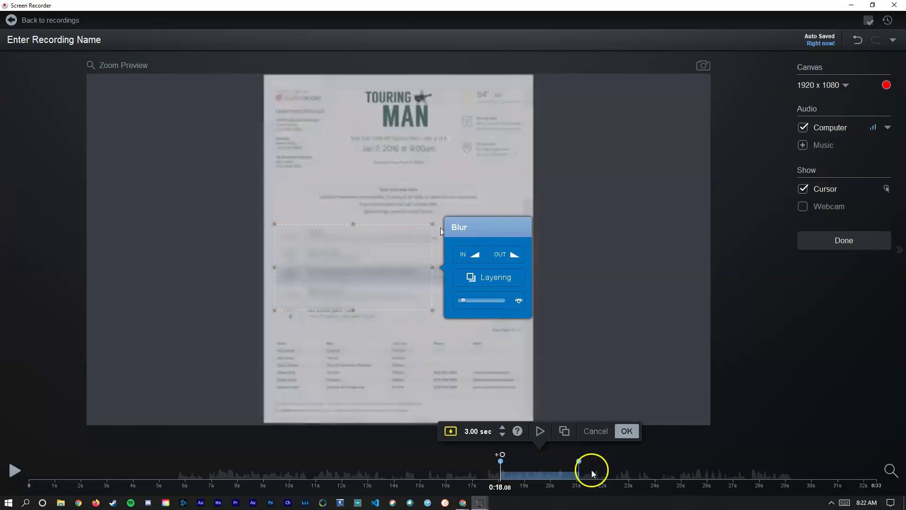
drag(500, 460, 346, 461)
drag(577, 460, 431, 460)
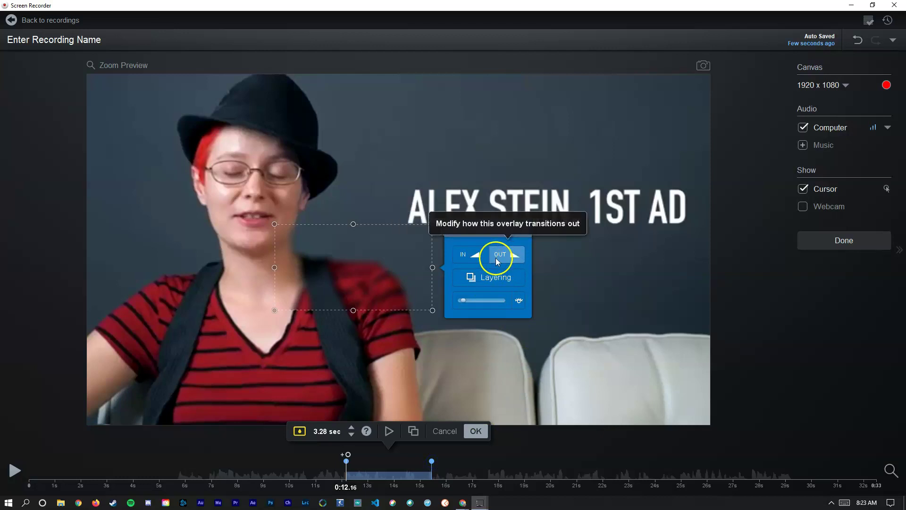
Move the blur area over the name in the on-screen title, widen it to fit, and increase its blur intensity.
drag(382, 253, 497, 201)
drag(563, 213, 576, 212)
drag(607, 246, 638, 246)
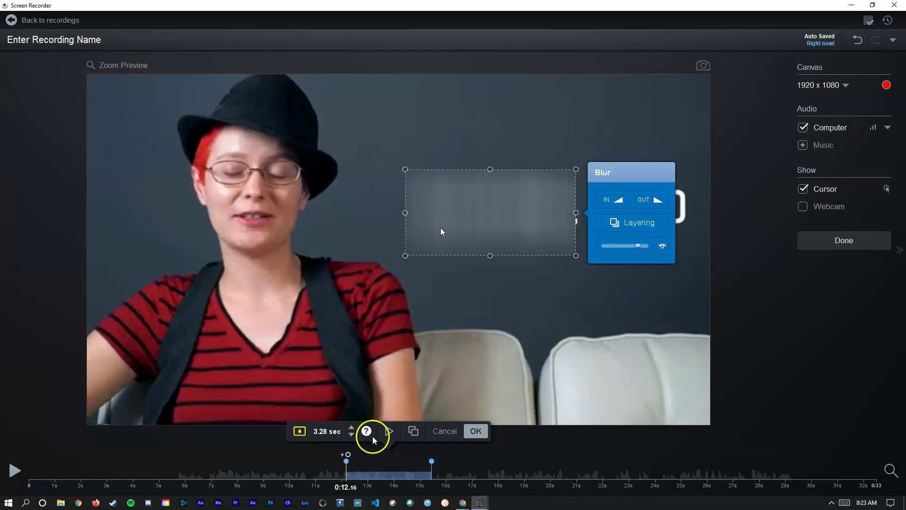
Play back the blurred section to check how the overlay covers the name, and reselect the blur.
click(389, 431)
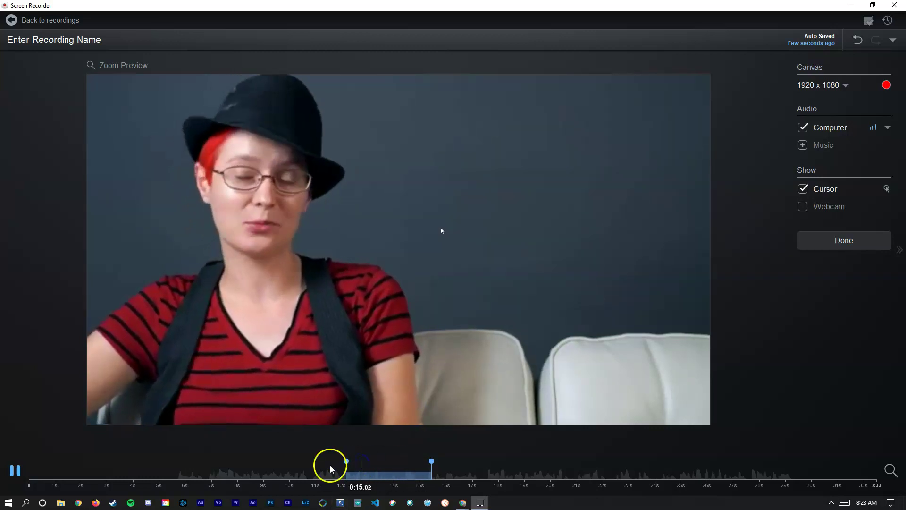
click(349, 458)
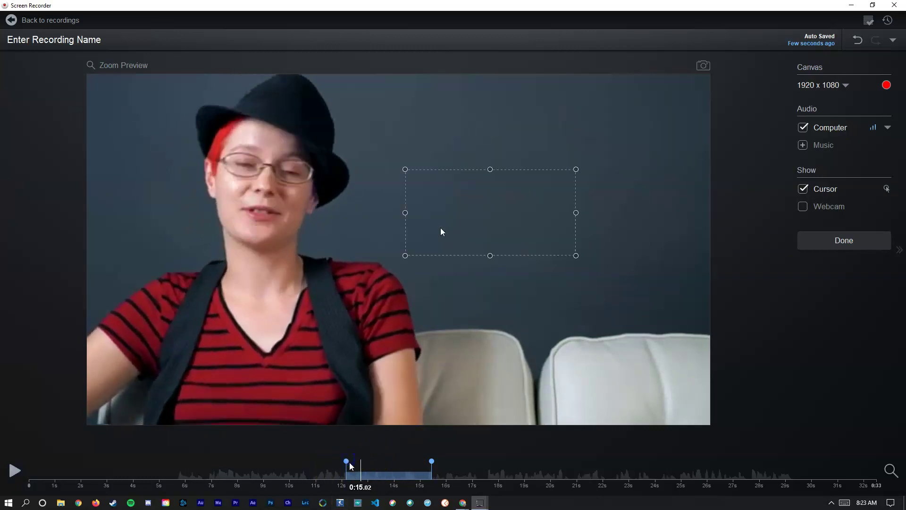
click(350, 465)
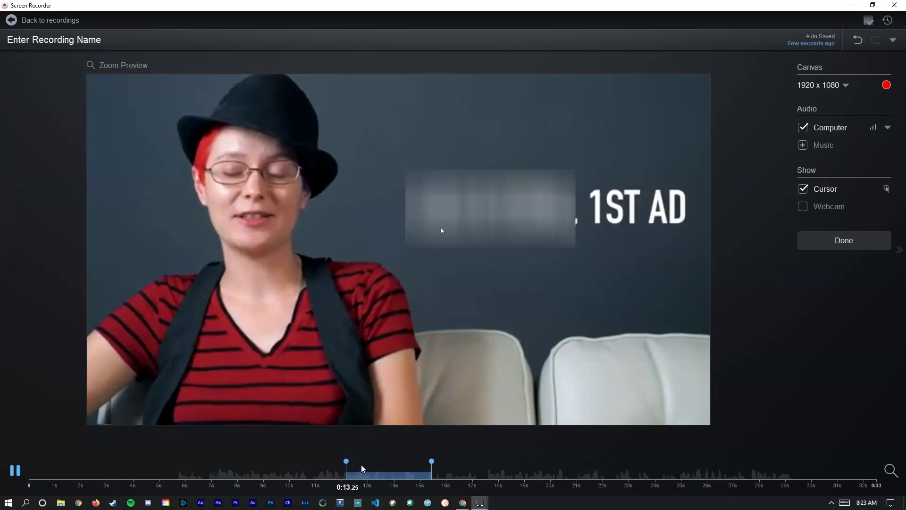
click(361, 464)
click(361, 465)
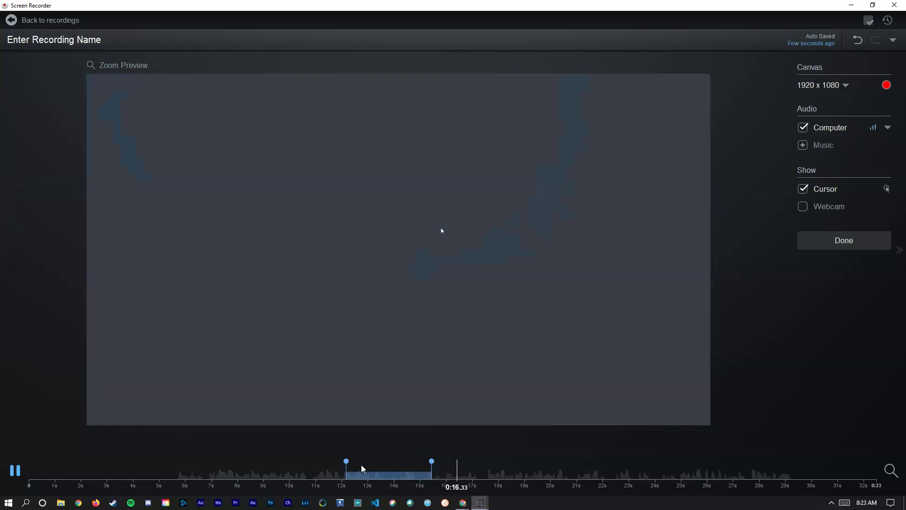
click(353, 459)
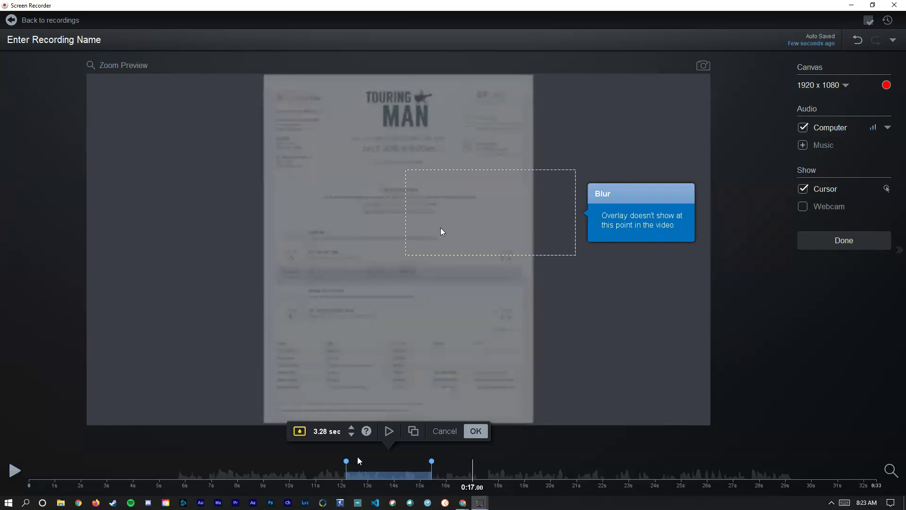
Extend the blur's span to 3.80 seconds starting at 0:11.92, and discard the blur overlay.
drag(431, 461, 439, 461)
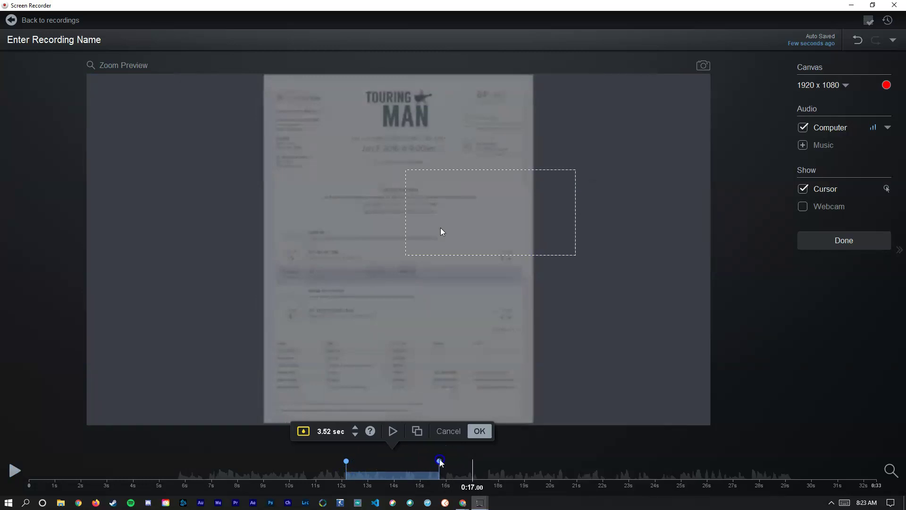
drag(347, 461, 340, 461)
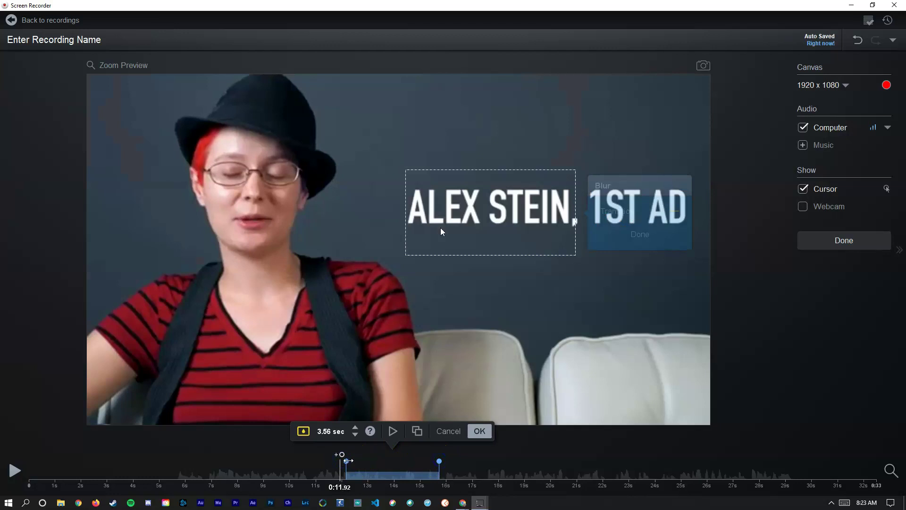
click(453, 235)
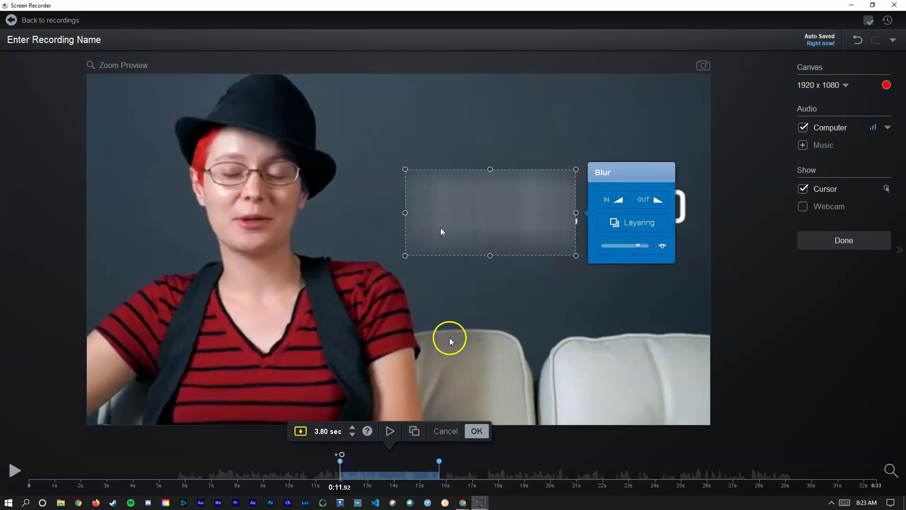
click(444, 431)
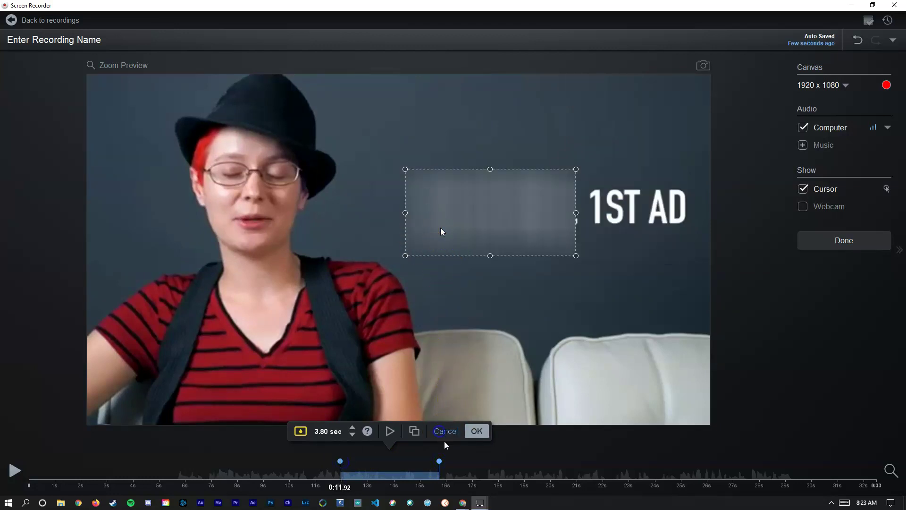
Add an Outline overlay at 0:11.92 and fit its frame around the whole title text.
click(369, 468)
click(327, 440)
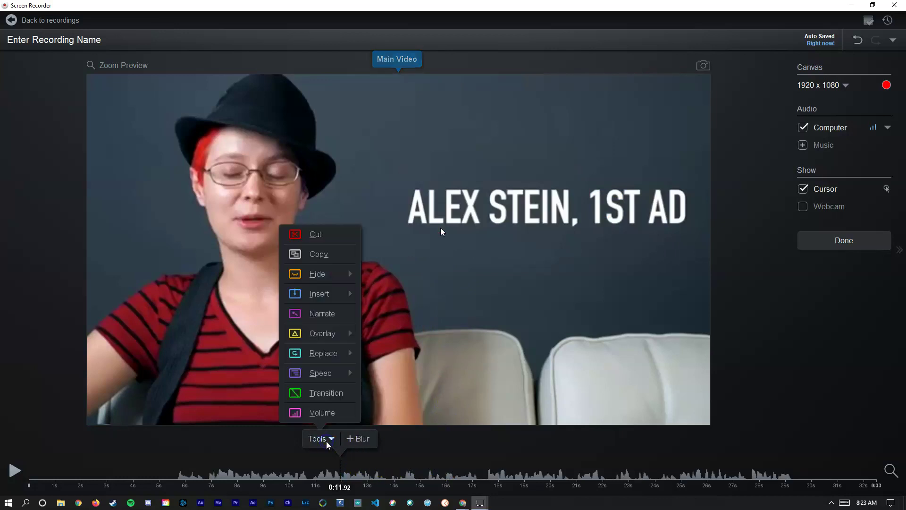
mouse_move(329, 340)
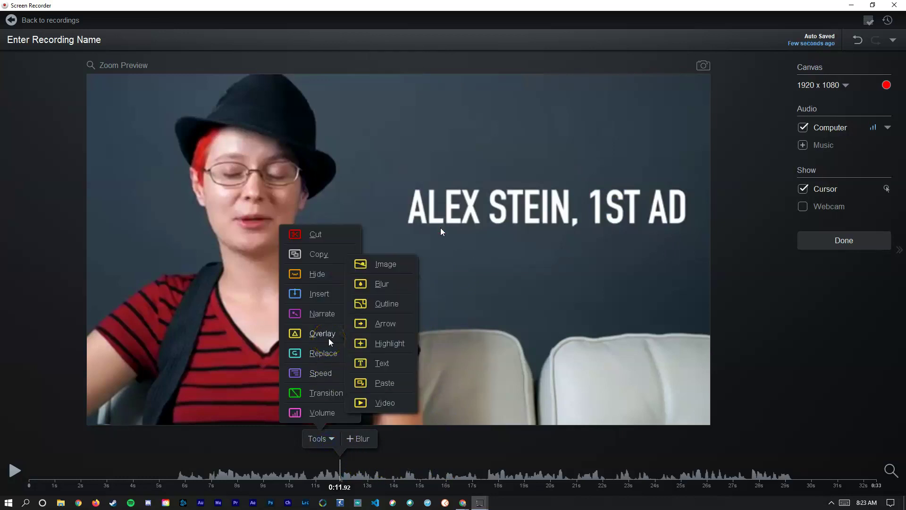
click(397, 303)
drag(408, 239, 690, 167)
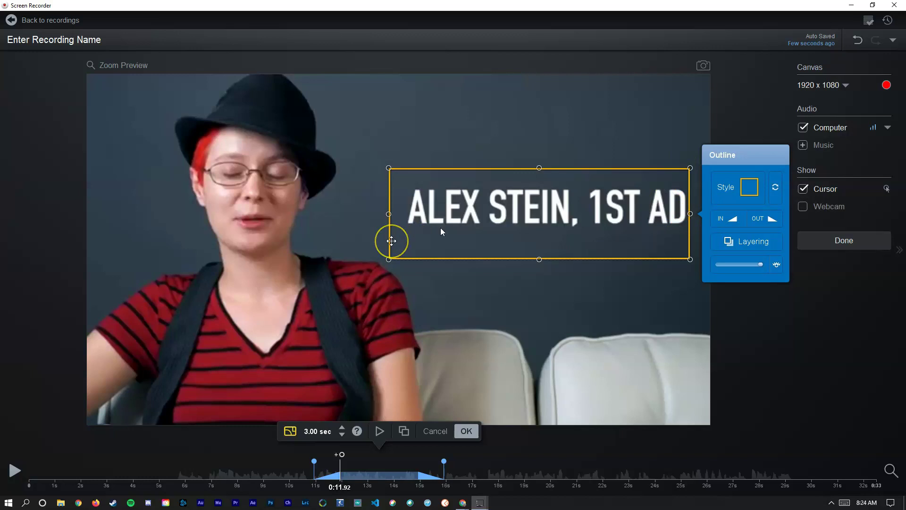
Try layering the outline beneath the main video, restore it above the video, and discard the overlay.
click(731, 244)
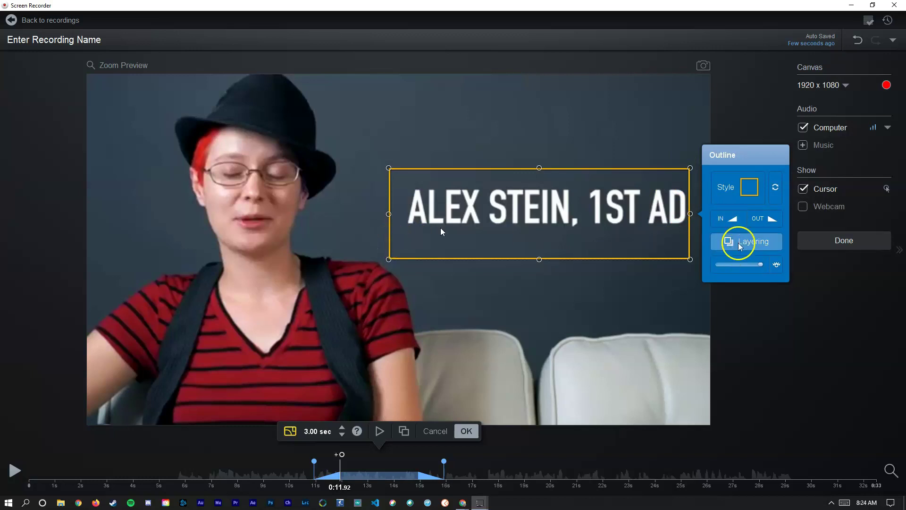
click(738, 244)
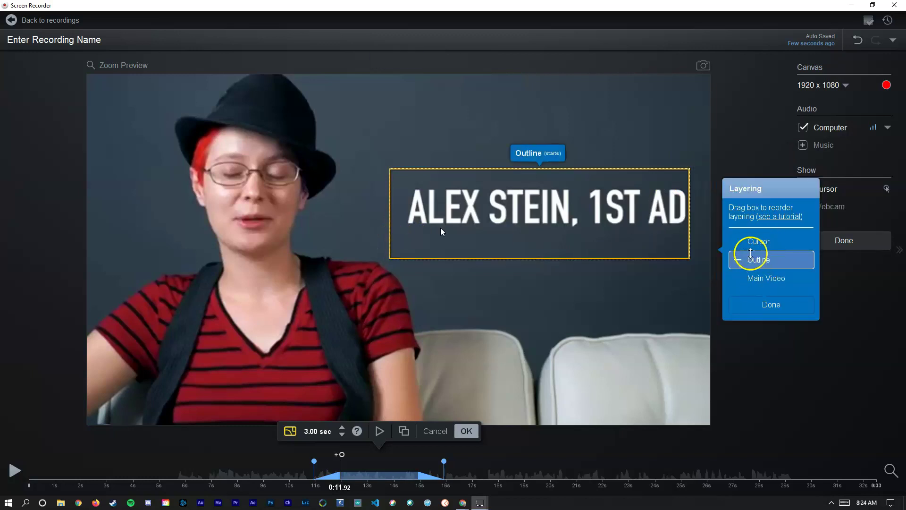
drag(744, 257, 738, 286)
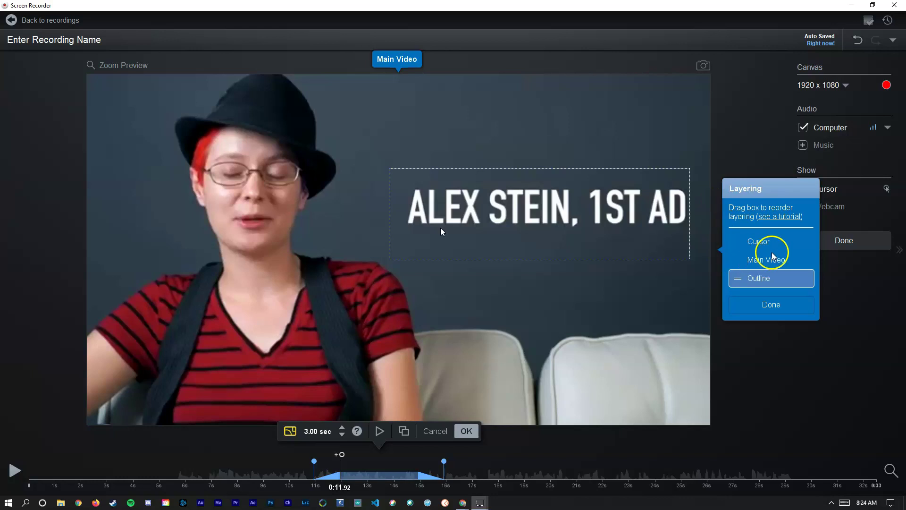
drag(737, 279, 737, 258)
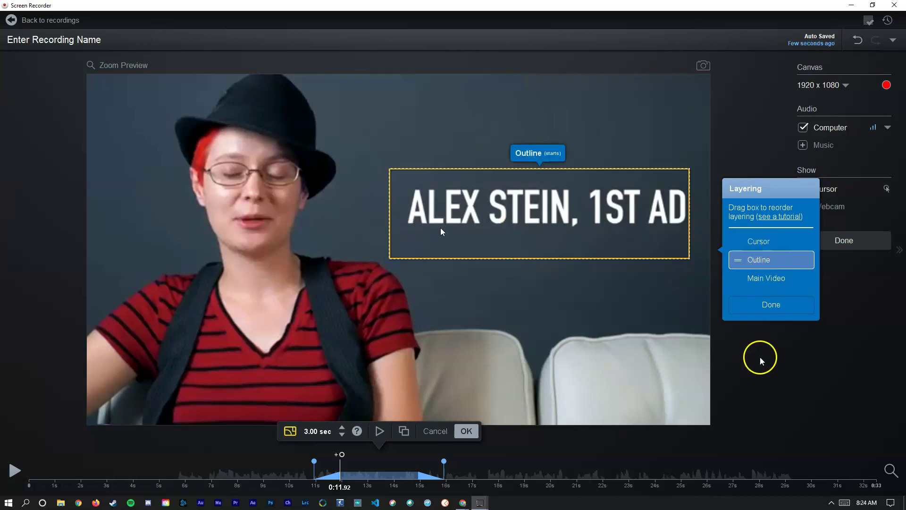
click(438, 431)
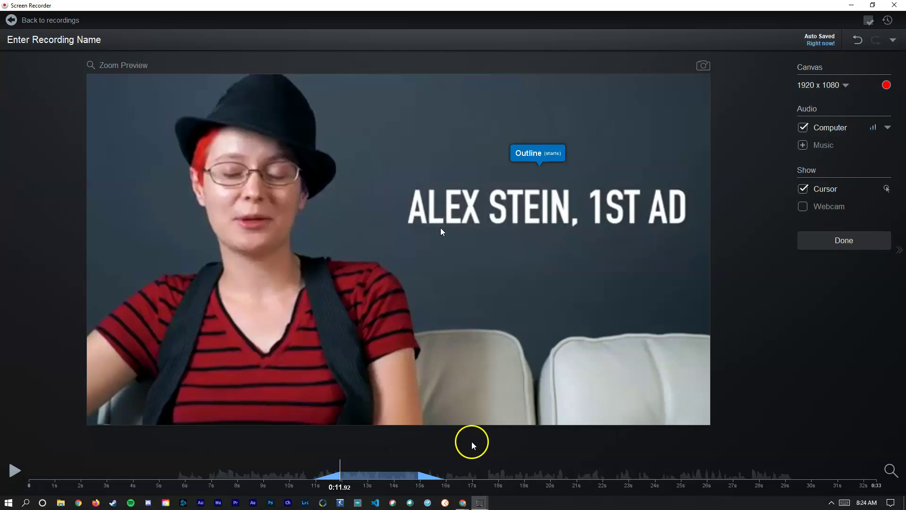
Add an Arrow overlay at 0:11.92 and review its color, thickness and shadow style options.
click(320, 441)
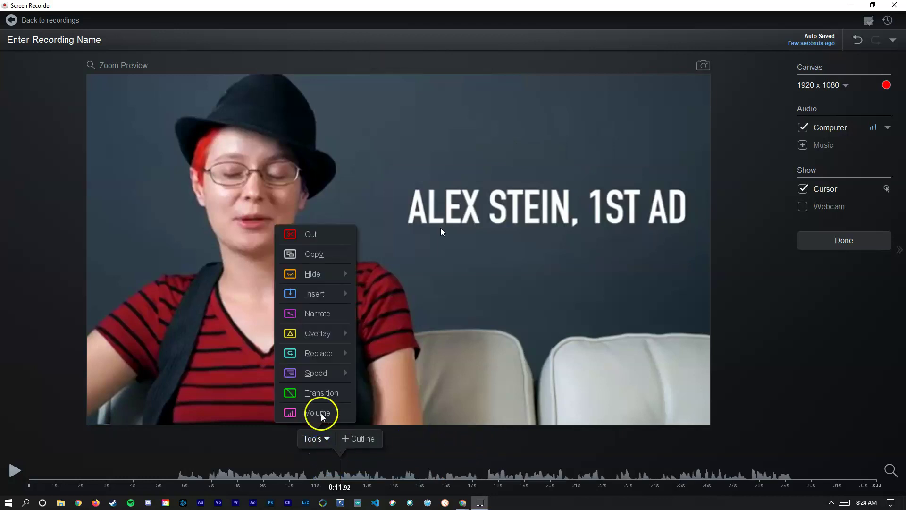
mouse_move(330, 337)
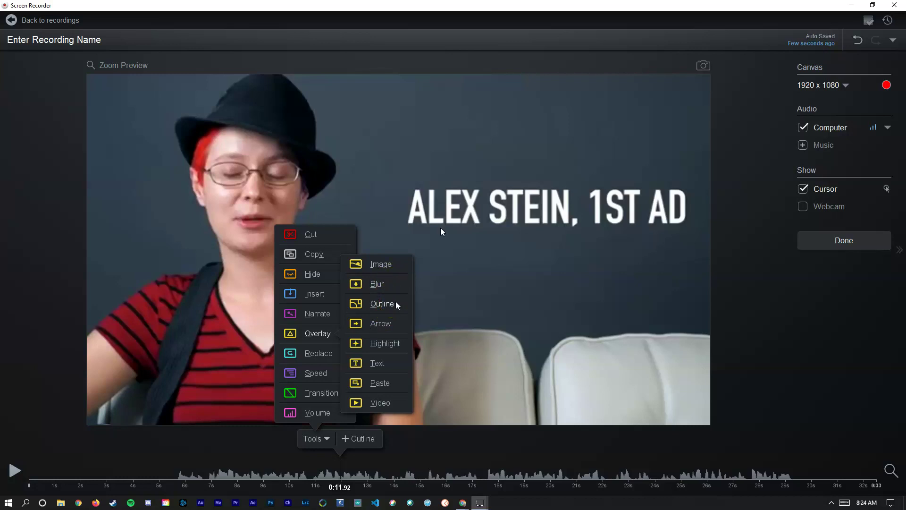
click(386, 325)
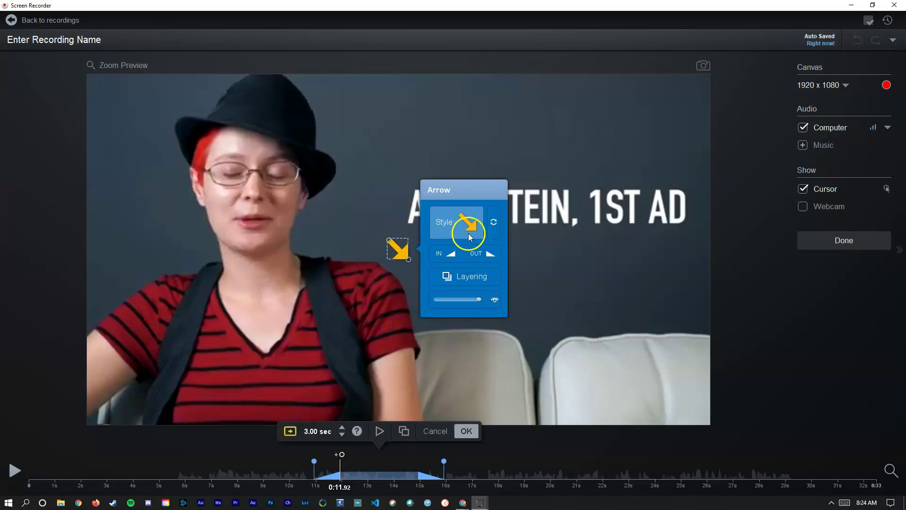
click(468, 233)
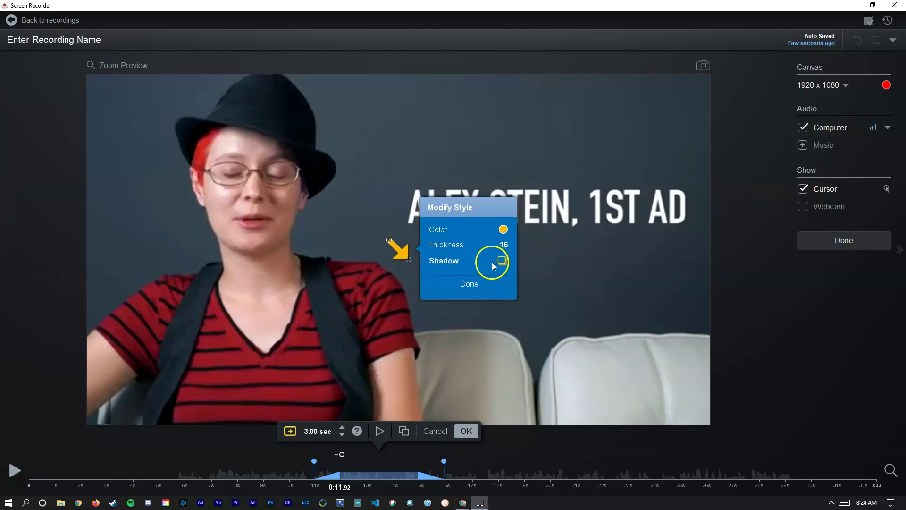
click(454, 283)
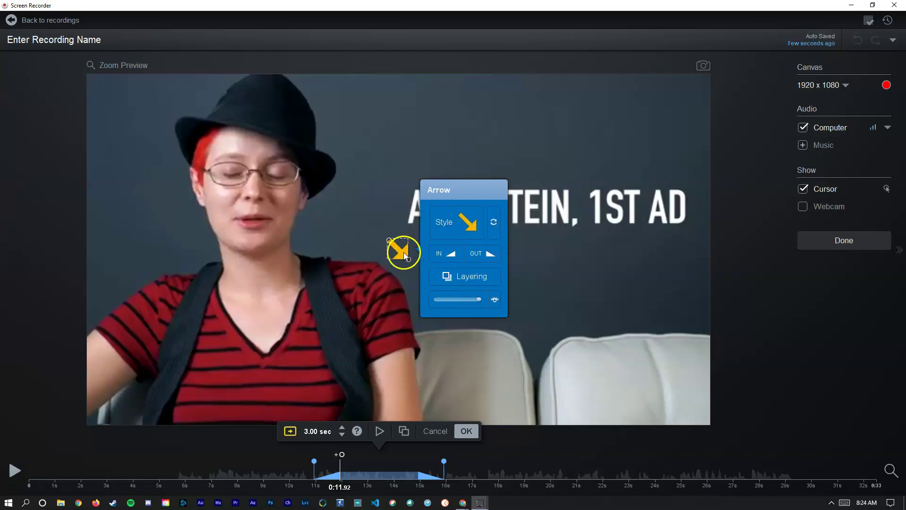
Lengthen the arrow so it points diagonally down to the start of the title text, and discard the overlay.
click(442, 231)
drag(398, 236, 321, 119)
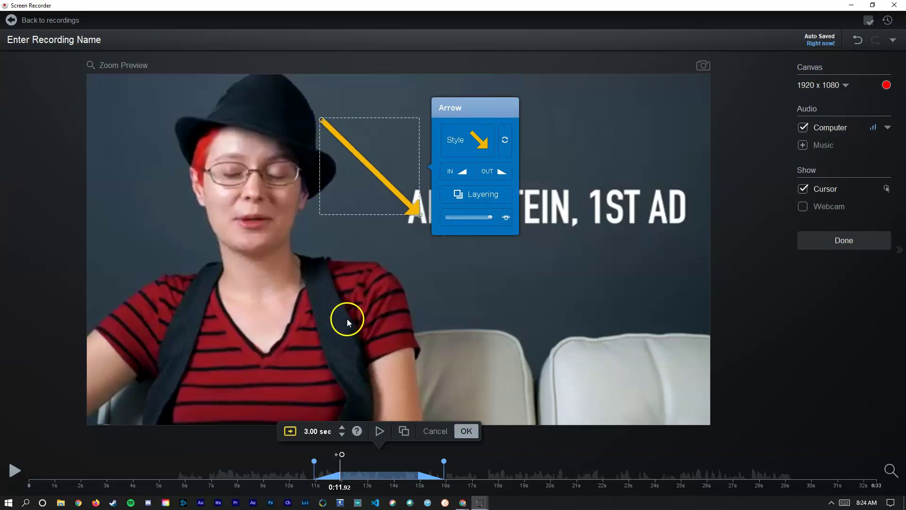
click(436, 430)
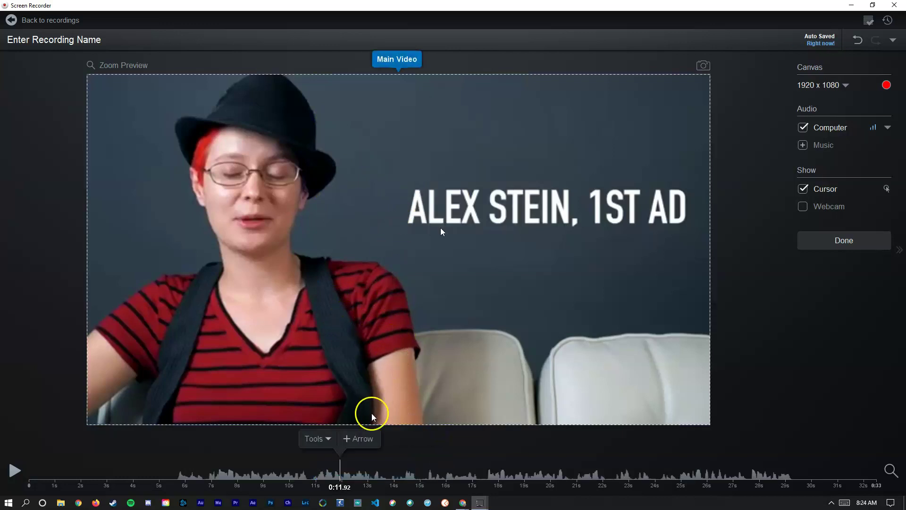
Add a Highlight overlay at 0:11.92 and fit its area around the whole title text.
click(316, 438)
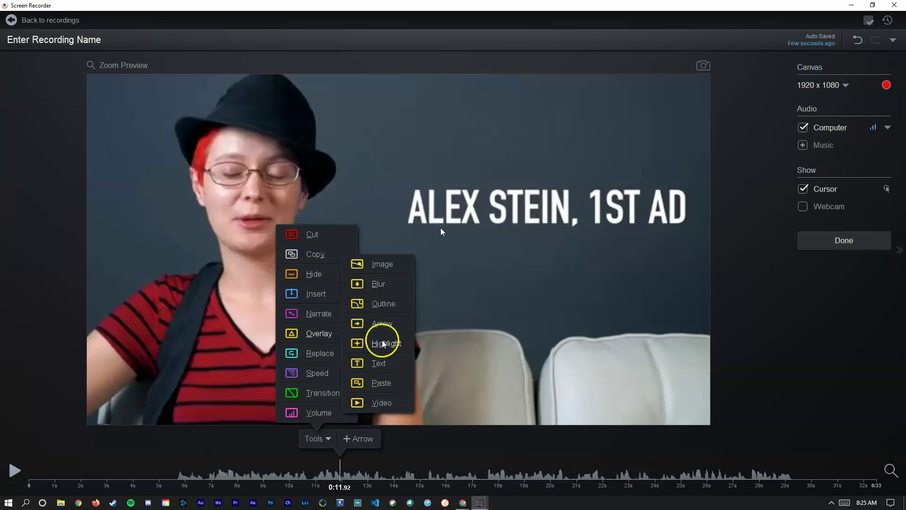
click(382, 343)
drag(410, 240, 690, 161)
click(571, 212)
drag(571, 213, 578, 210)
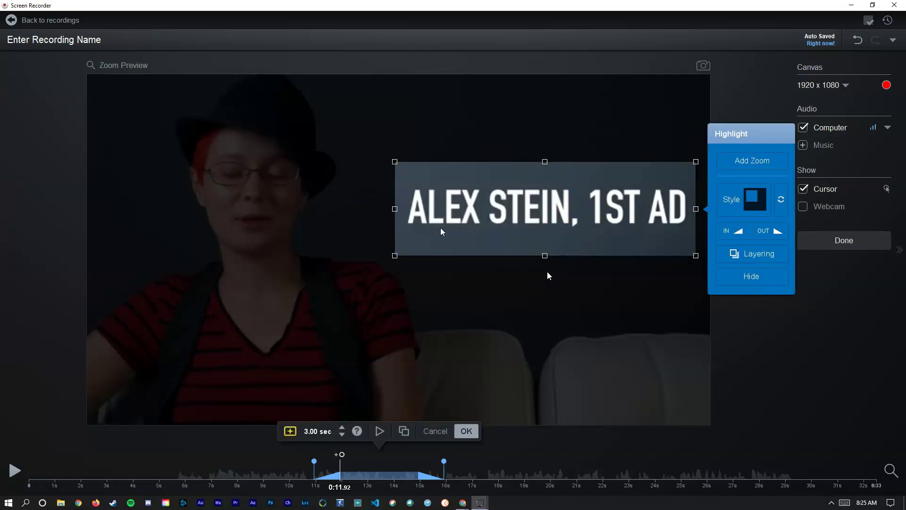
Add a zoom to the highlight, preview the effect, and discard the highlight overlay.
click(755, 159)
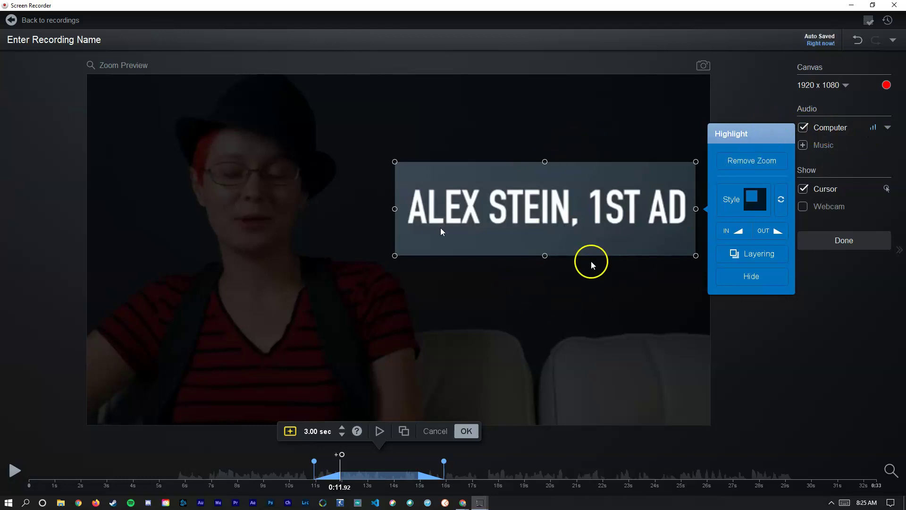
click(379, 430)
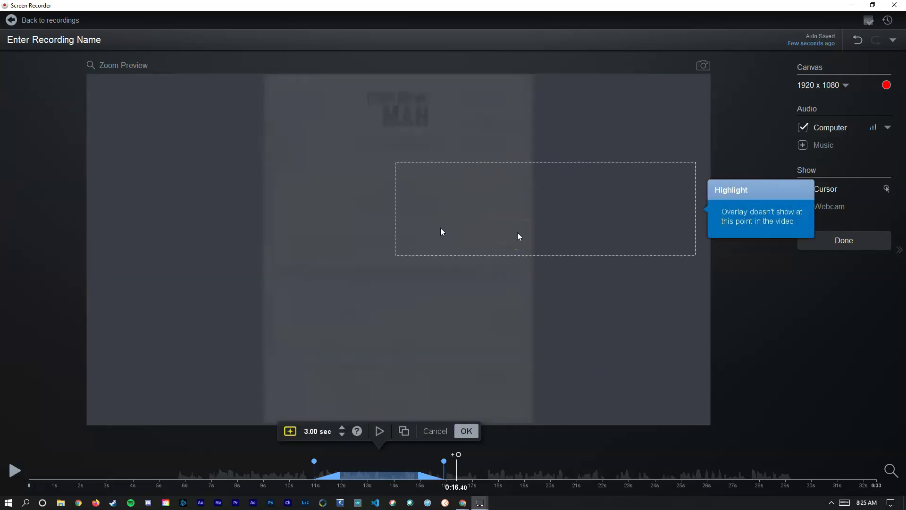
click(436, 432)
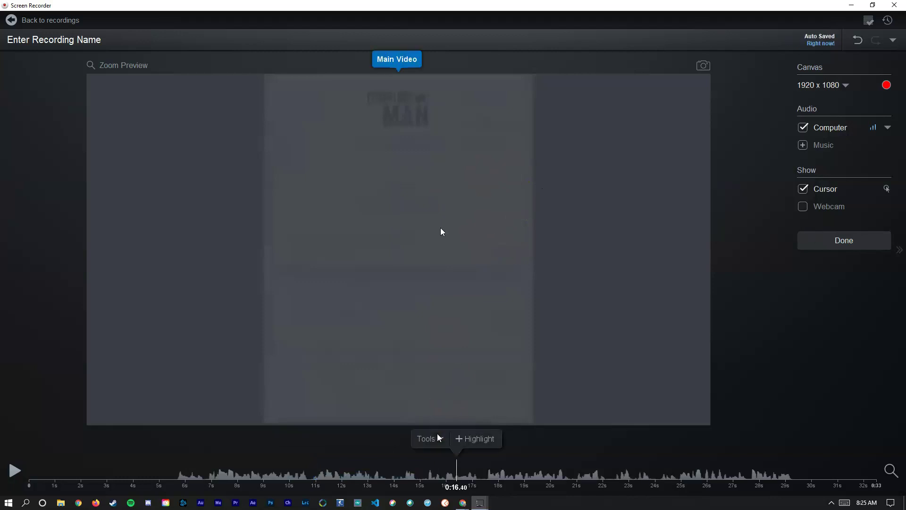
Review the Overlay, Replace and Speed options, and add a transition to the recording at 0:16.40.
click(436, 439)
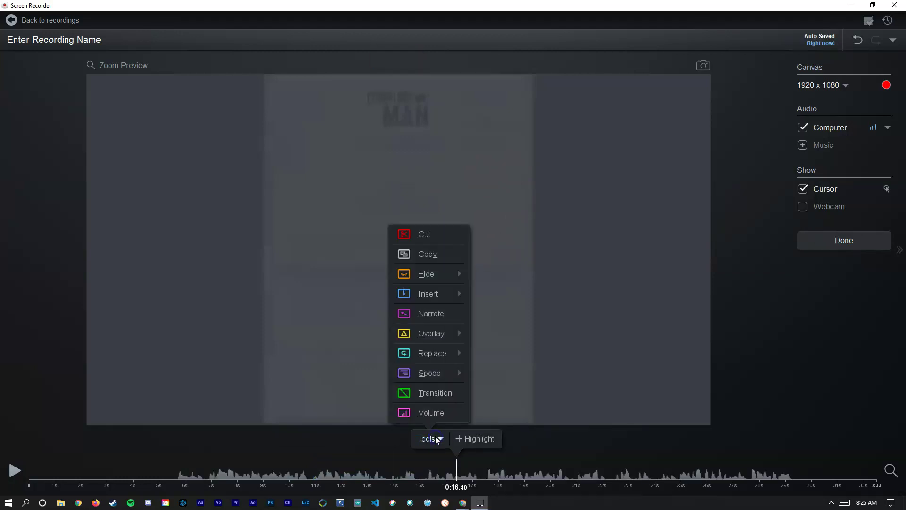
mouse_move(443, 332)
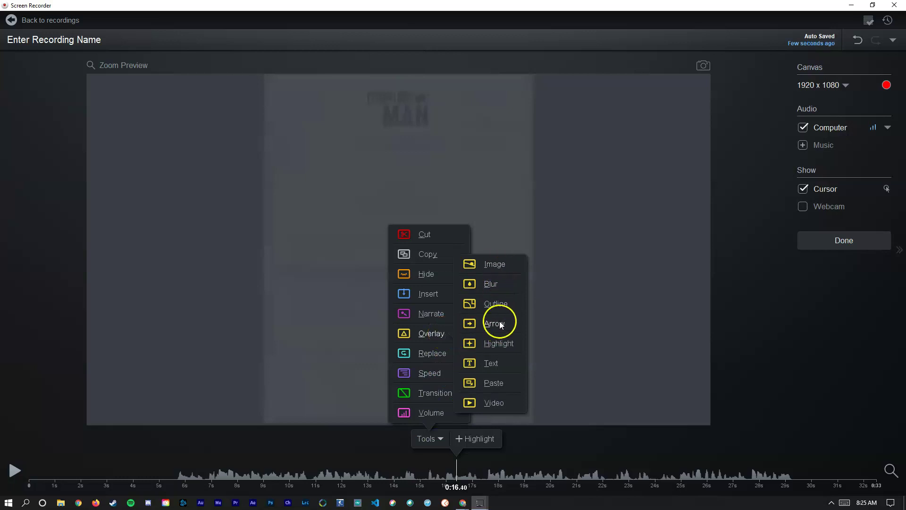
mouse_move(441, 350)
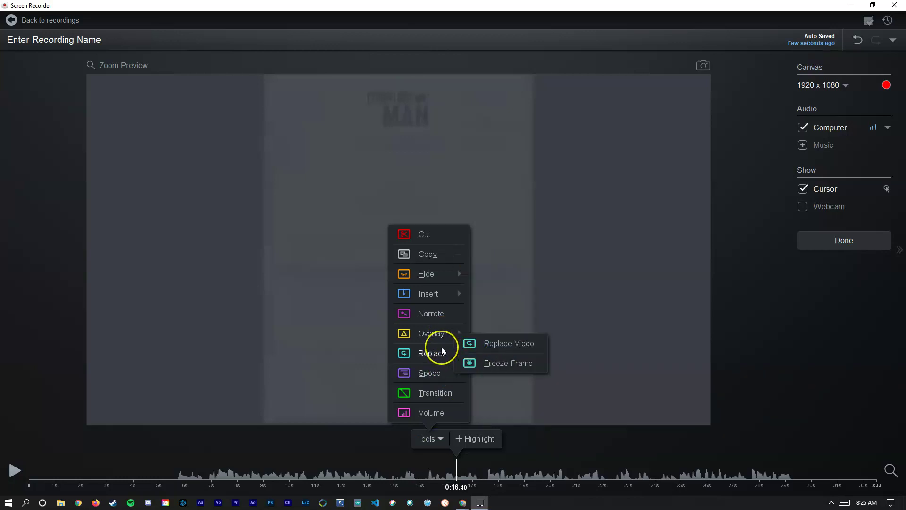
mouse_move(438, 375)
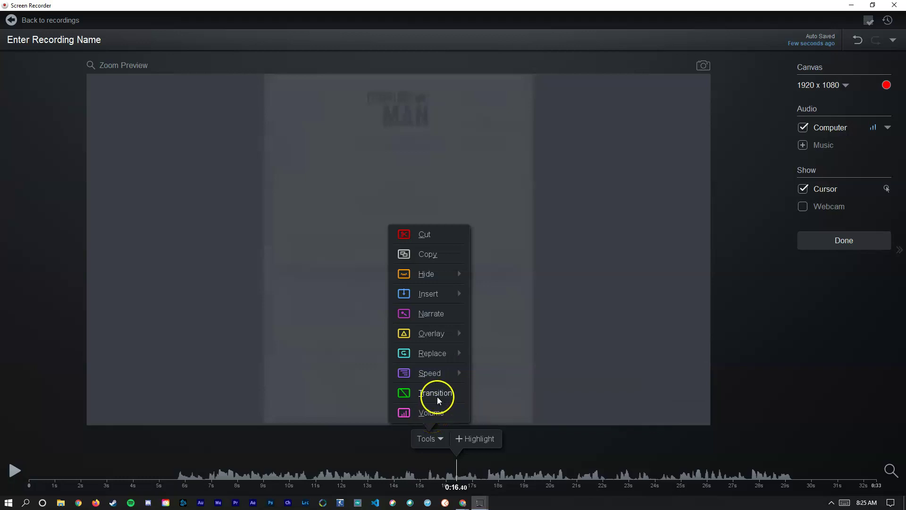
click(436, 396)
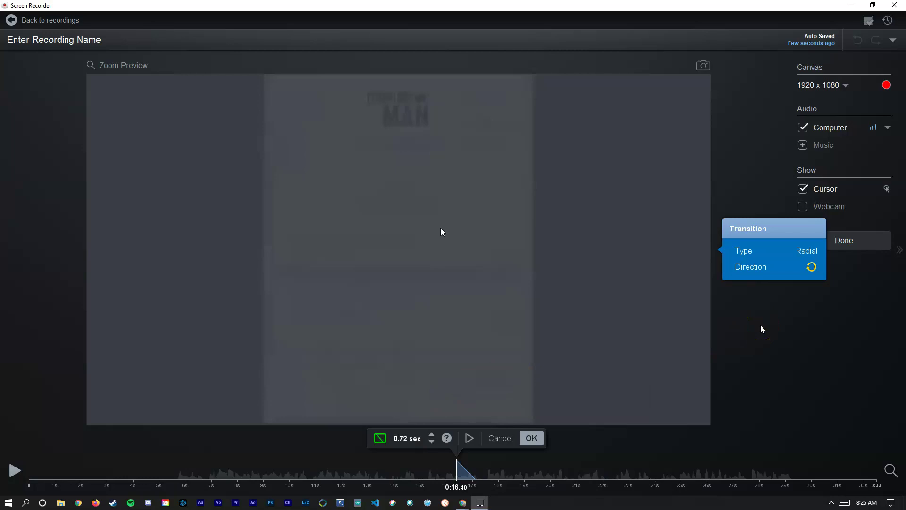
Set the transition's type to Wipe and its direction to Up, after trying the Stars type.
click(802, 258)
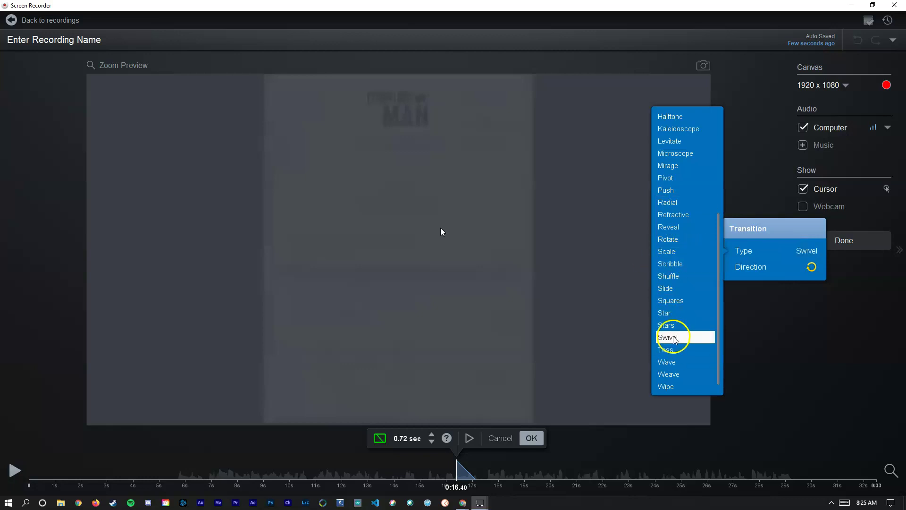
click(673, 325)
click(813, 265)
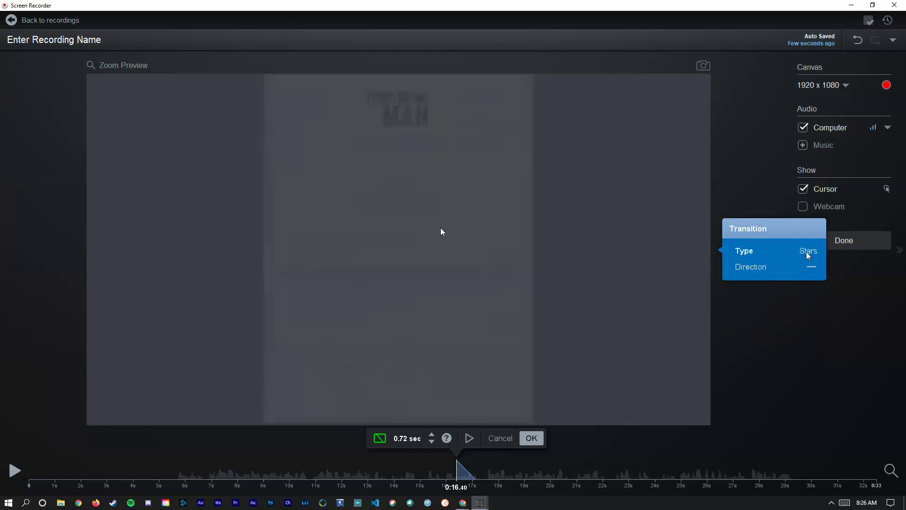
click(806, 251)
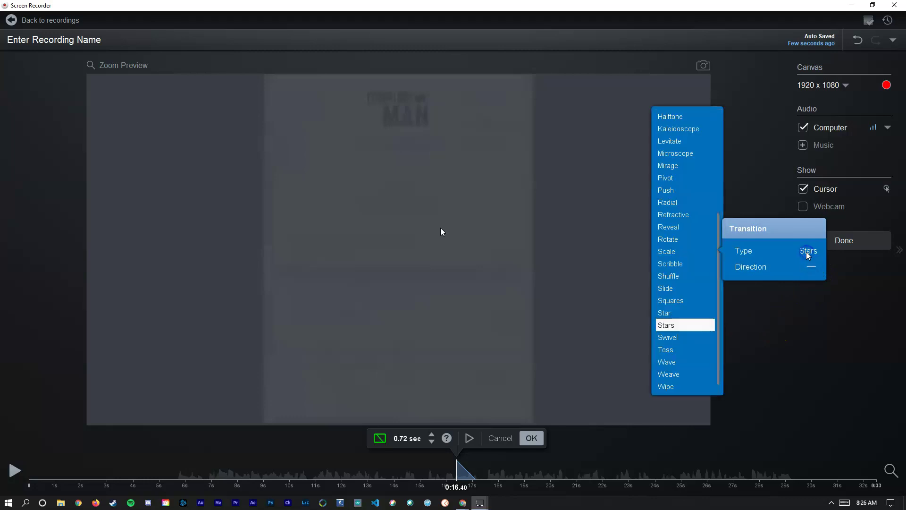
click(678, 387)
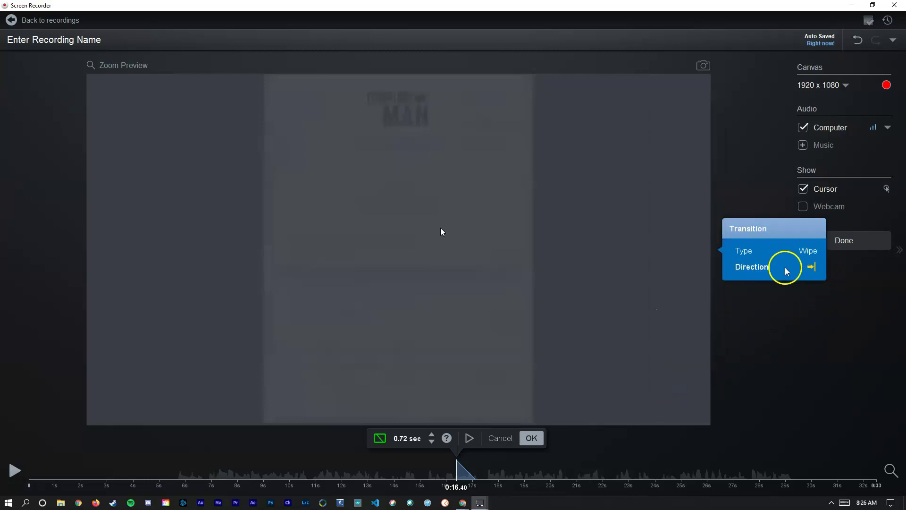
click(812, 266)
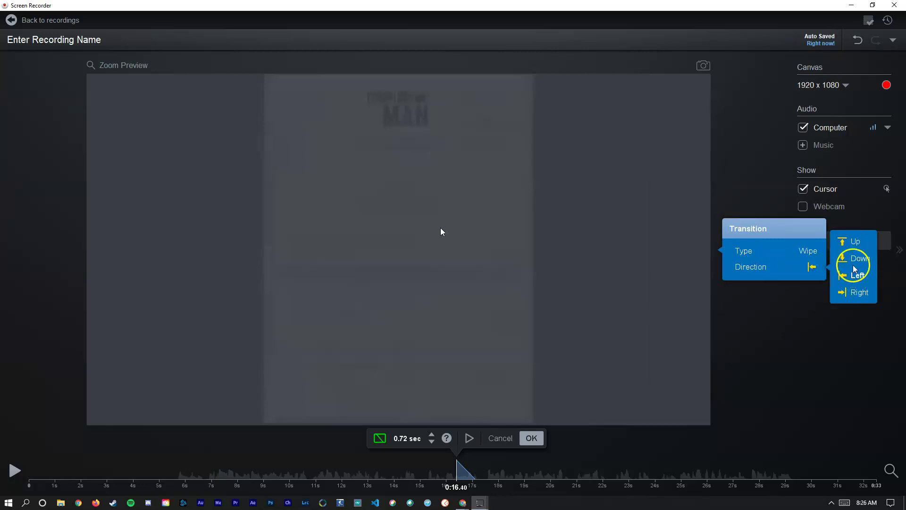
click(853, 243)
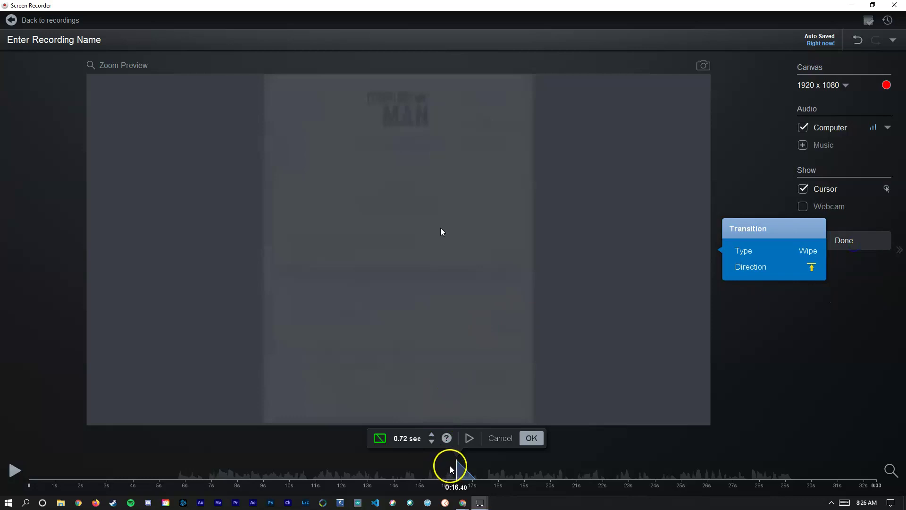
Play back the recording from 0:16.40 to preview the Wipe transition, and stop playback.
click(703, 464)
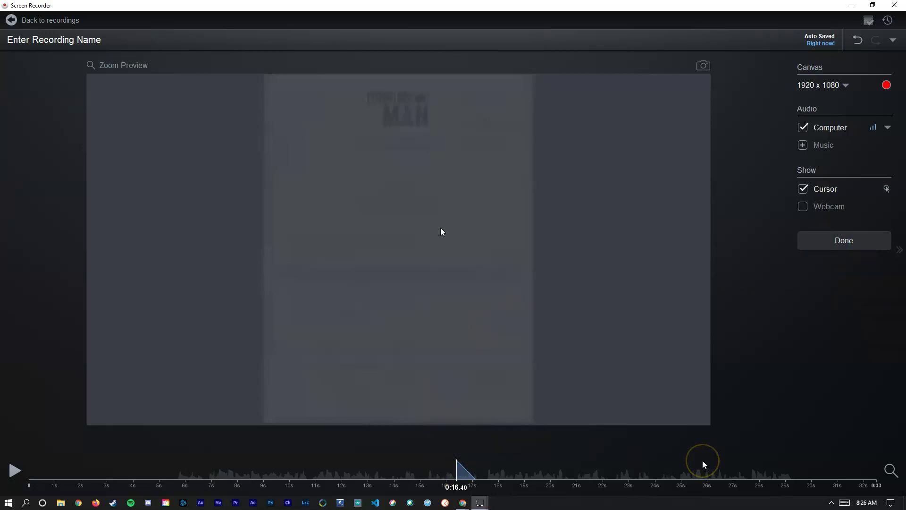
key(space)
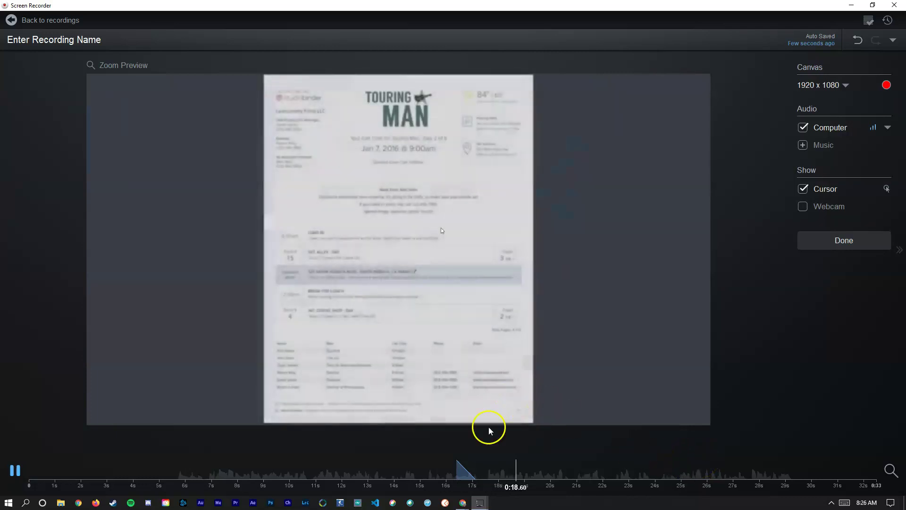
click(486, 451)
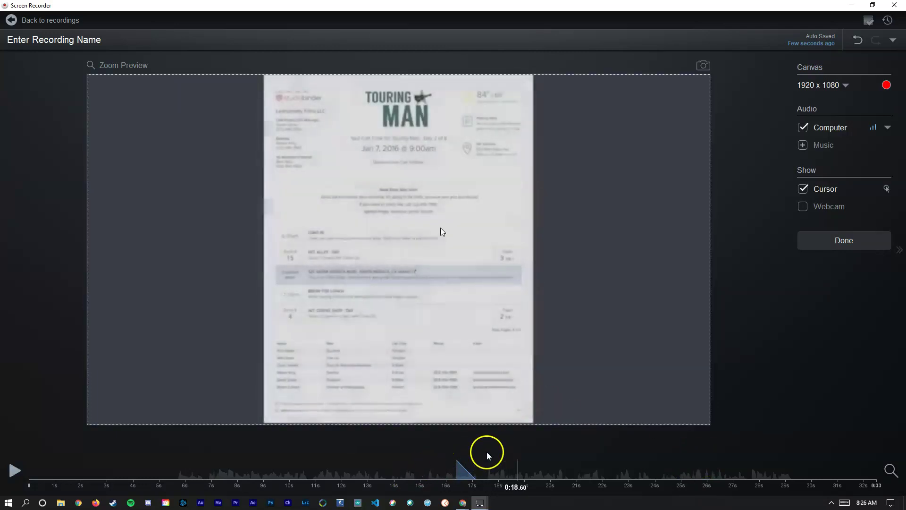
Add a transition at 0:07.04 during the red title screen and set its type to Shuffle.
click(220, 475)
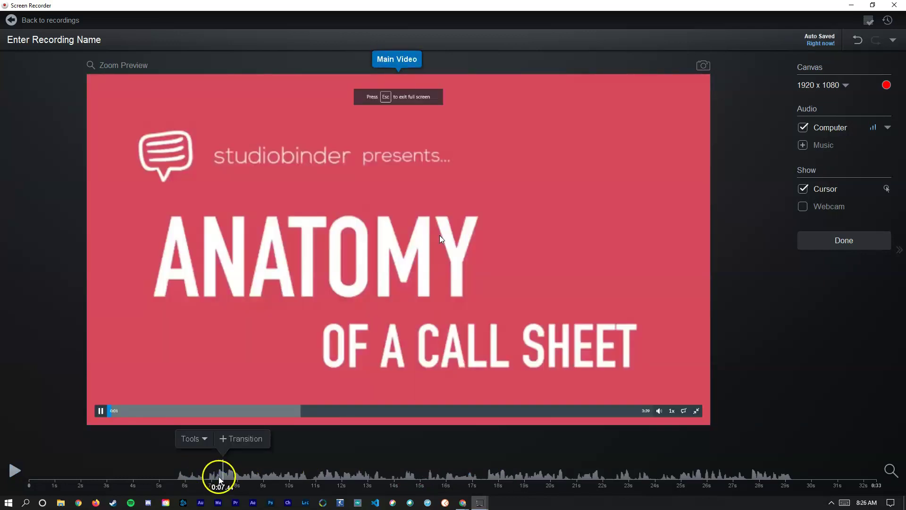
click(213, 474)
click(191, 439)
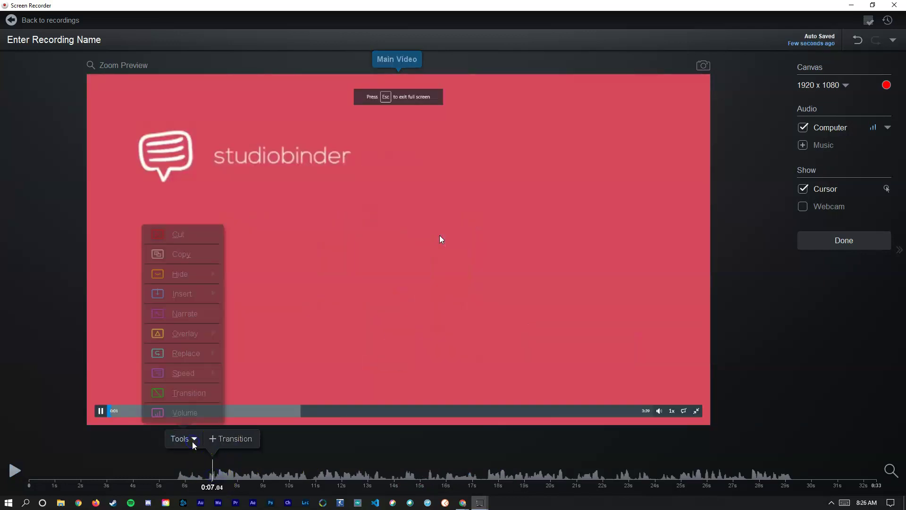
click(192, 396)
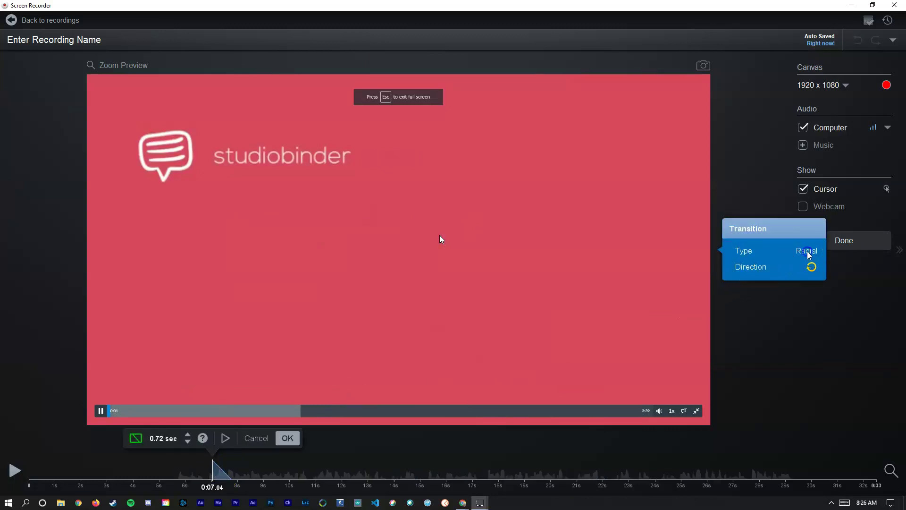
click(805, 252)
click(688, 277)
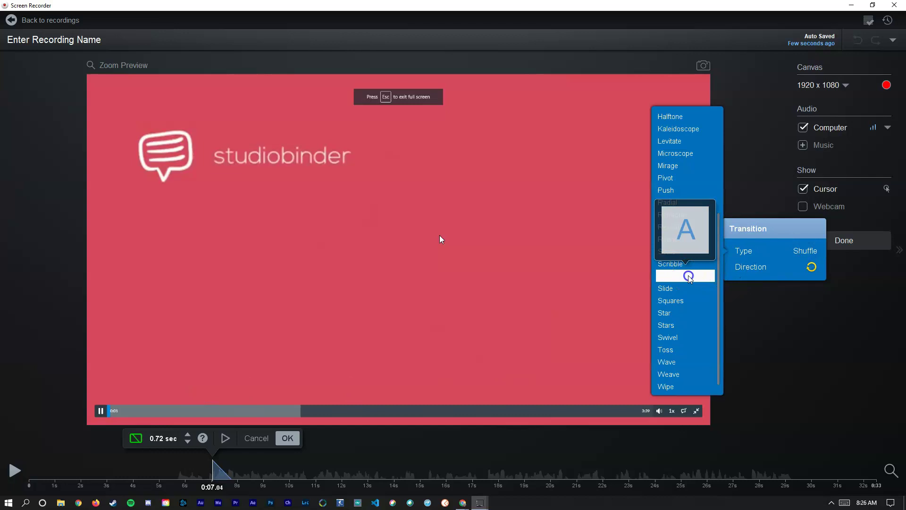
Preview the Shuffle transition, scrub across the frames around it up to 0:08.04, and discard the transition.
click(225, 435)
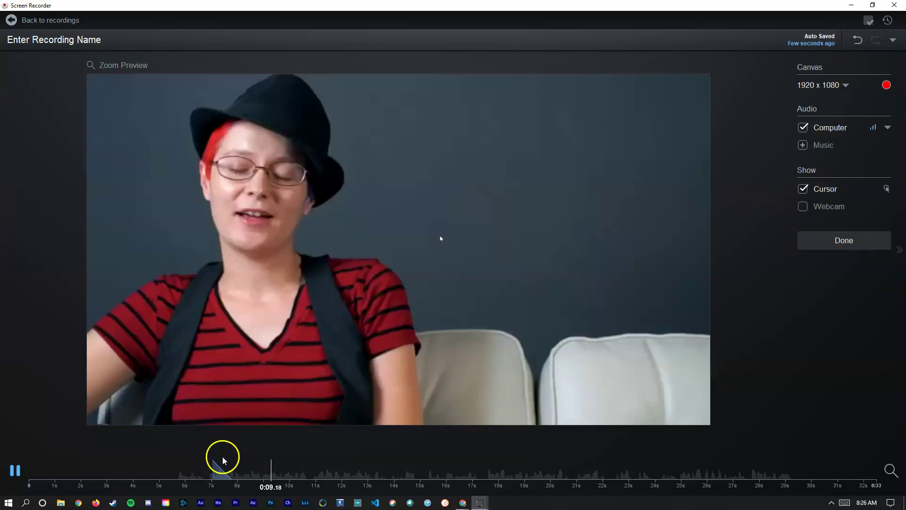
click(223, 461)
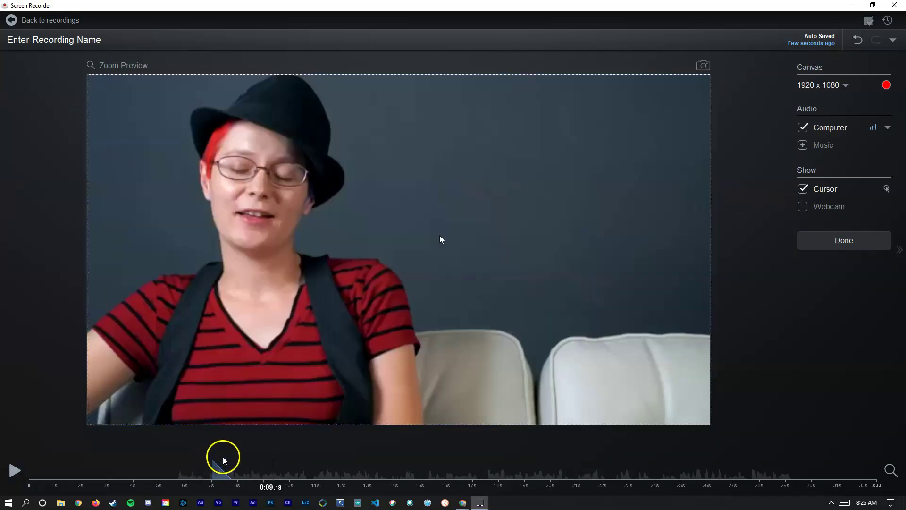
click(207, 471)
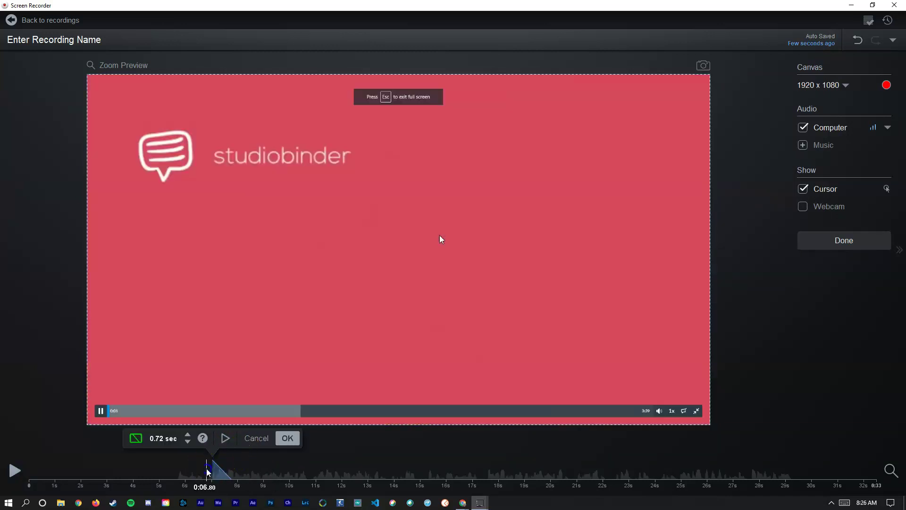
drag(212, 471, 238, 472)
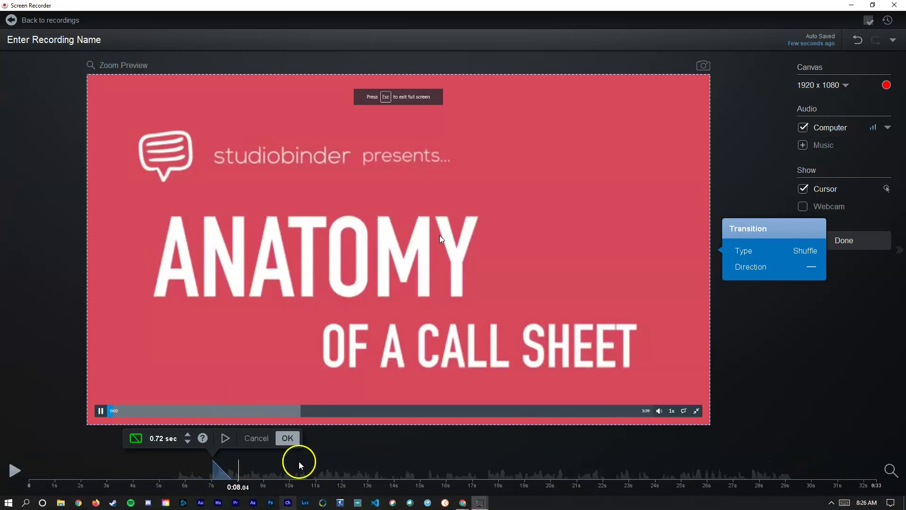
click(253, 440)
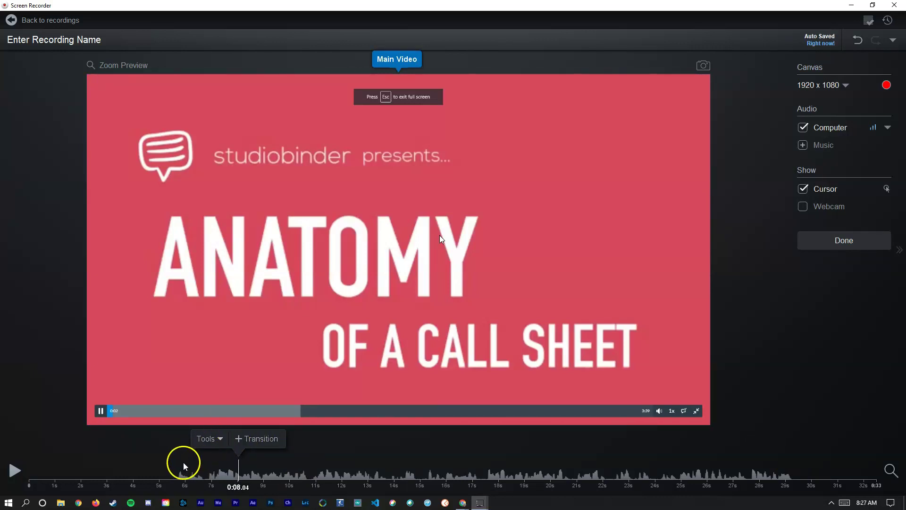
Start a Volume edit at 0:05.64 and extend its section to 0:10.72.
click(175, 472)
click(151, 441)
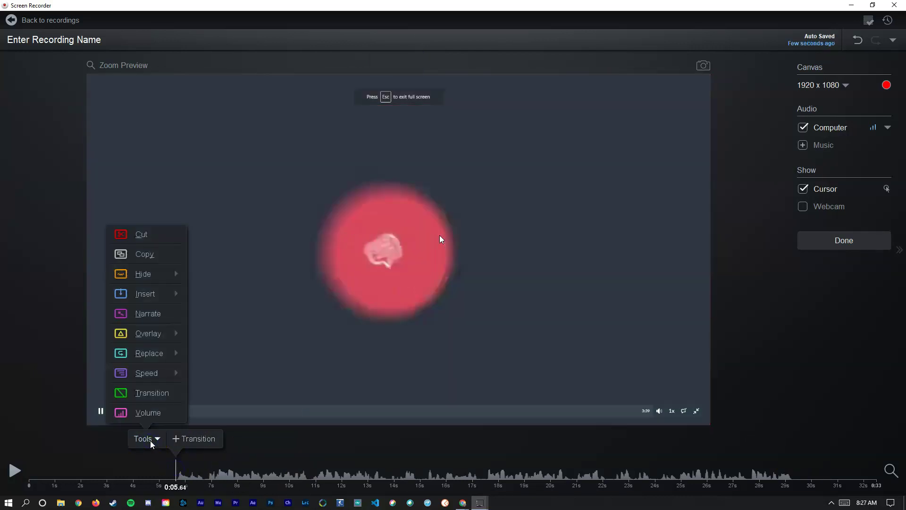
click(152, 417)
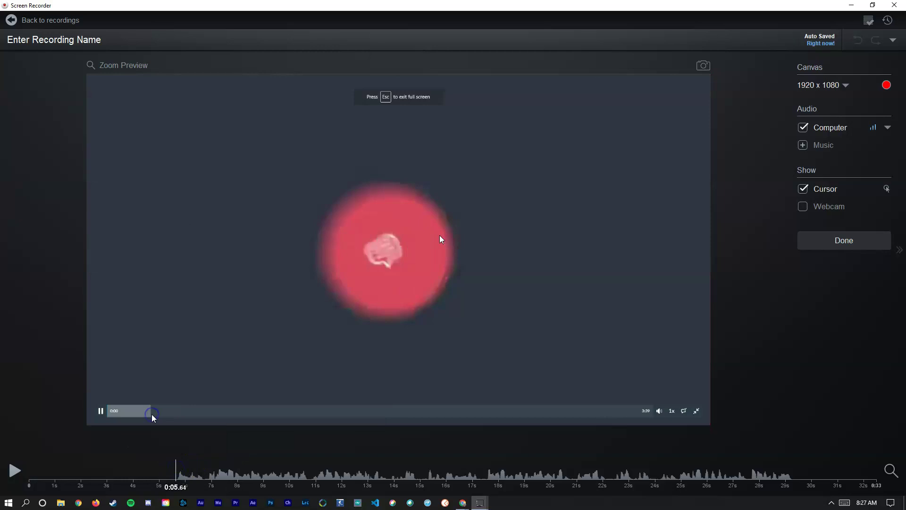
drag(175, 468, 308, 468)
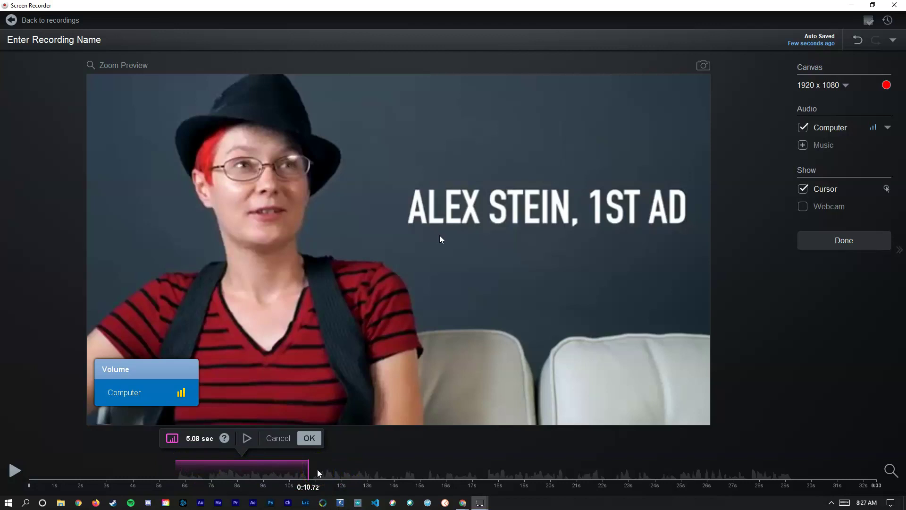
Try lowering and raising the computer audio volume in the selected section.
click(181, 395)
click(237, 391)
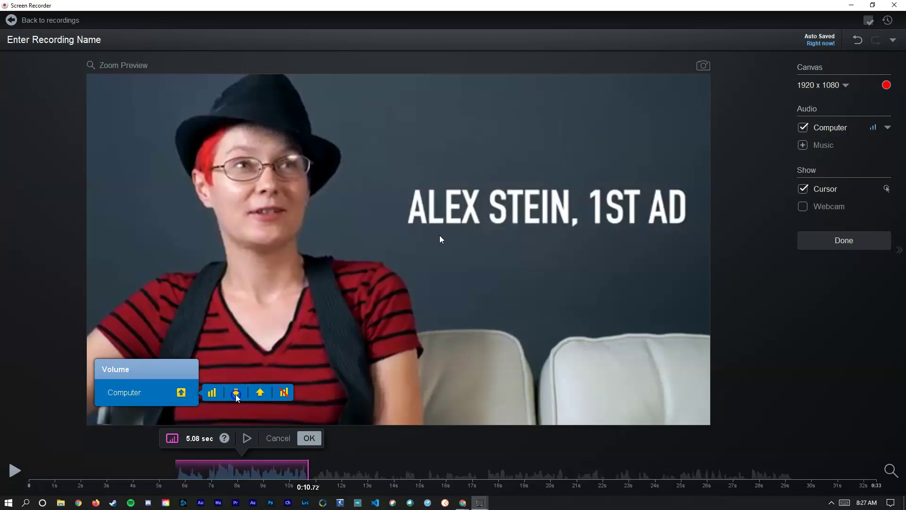
click(261, 393)
click(235, 393)
click(257, 392)
click(258, 394)
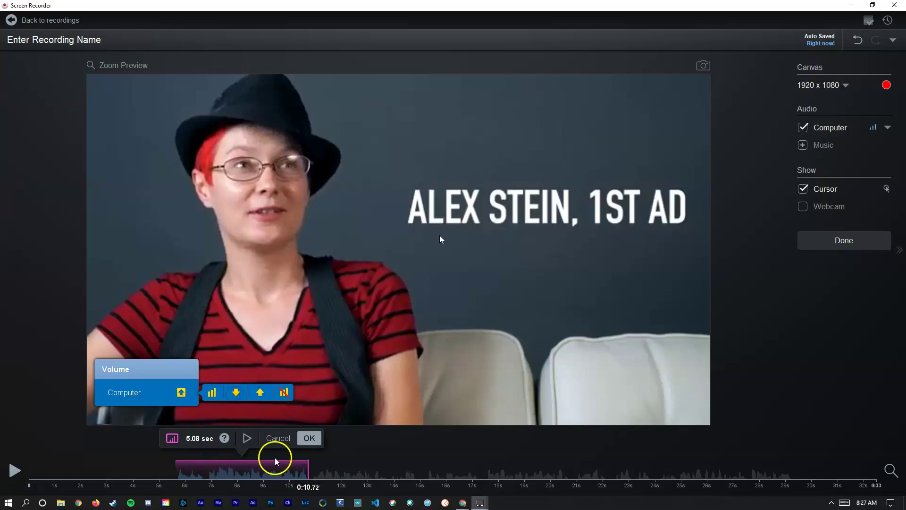
Mute the computer audio in the selected section, comparing it with the normal level, and apply the volume edit.
click(284, 392)
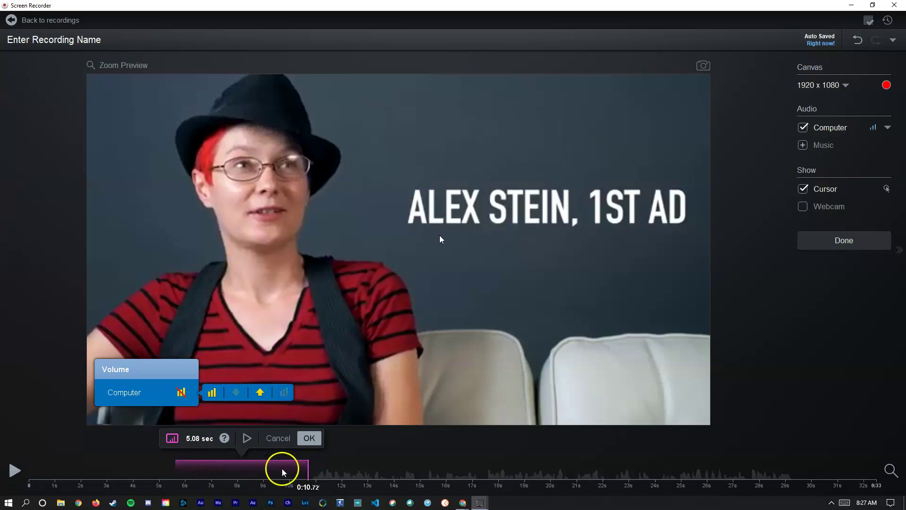
click(215, 393)
click(285, 392)
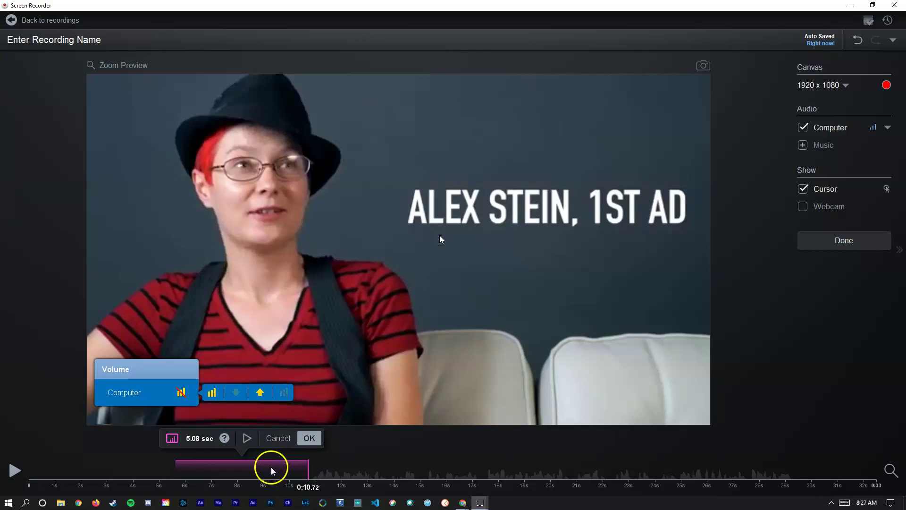
click(309, 437)
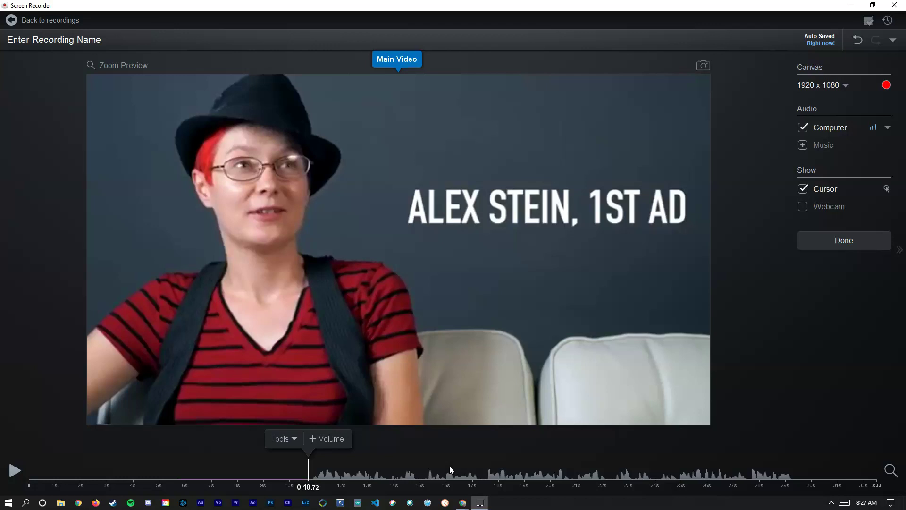
Finish editing the recording, go to the upload form's title, and bring up the open Screen Recorder windows.
click(825, 245)
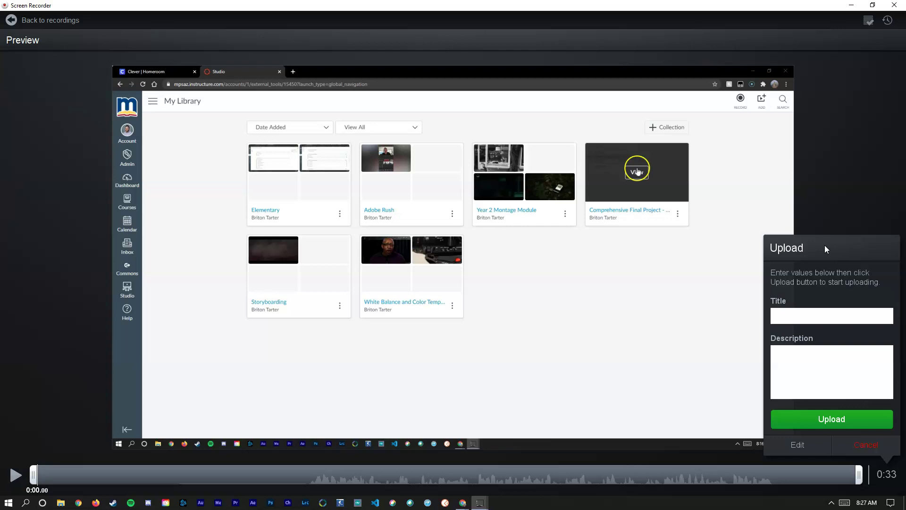
click(811, 313)
click(479, 502)
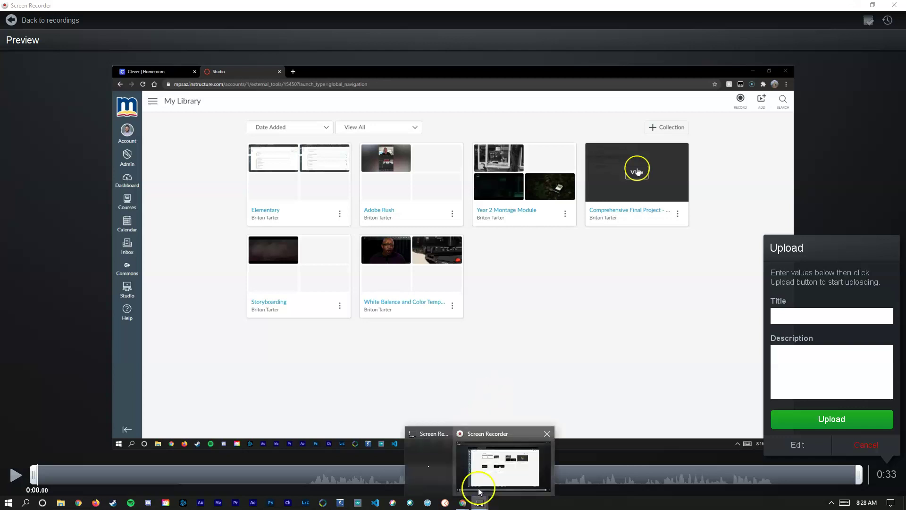